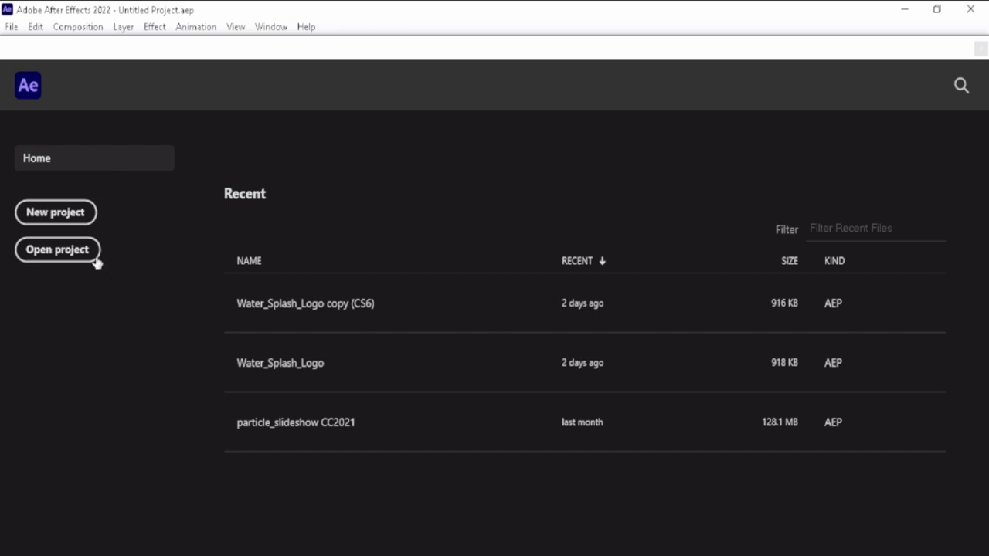
Step: Start a new, empty After Effects project from the Home screen
{"action": "left_click", "coordinate": [75, 219]}
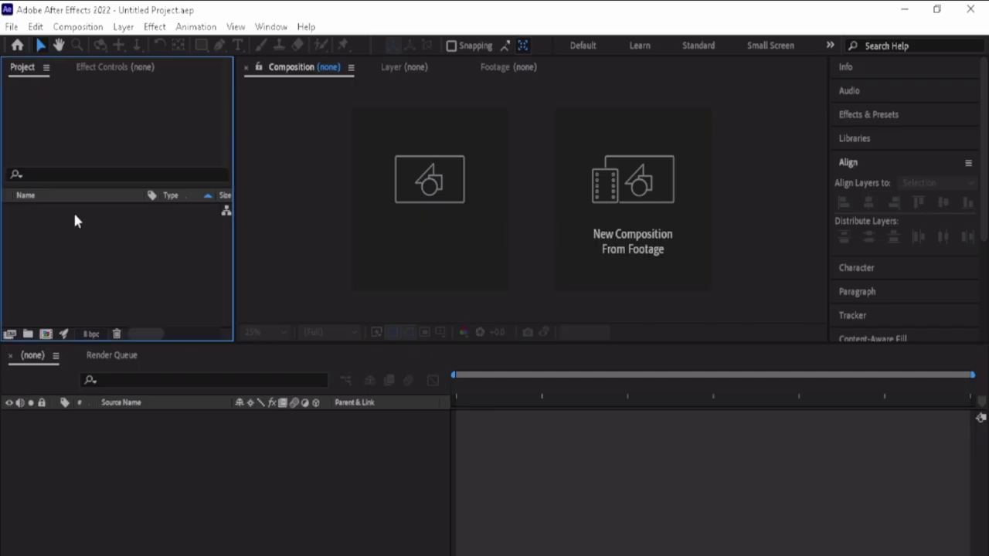
Step: Create Comp 1 with the HDTV 1080 29.97 preset: 1920×1080, five seconds long
{"action": "left_click", "coordinate": [432, 186]}
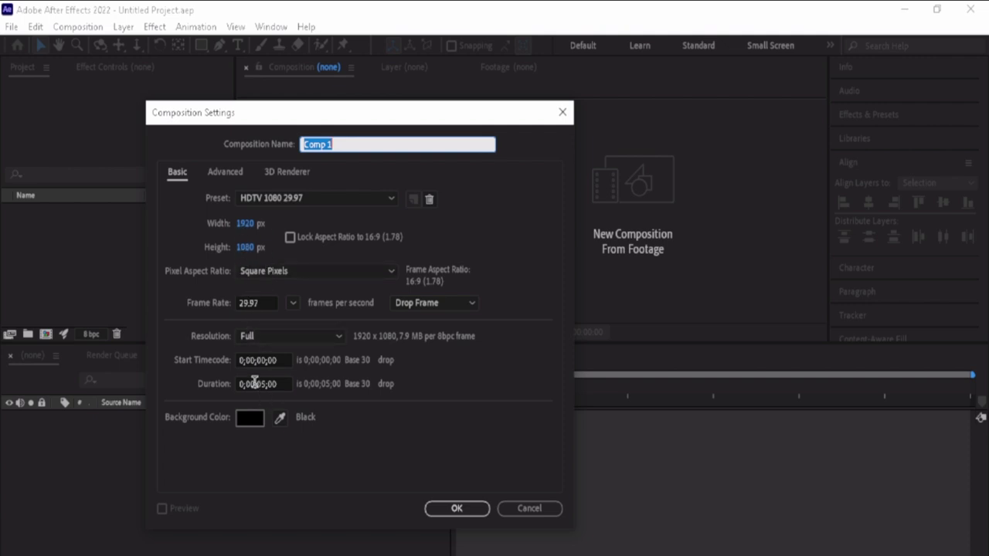
{"action": "left_click", "coordinate": [469, 509]}
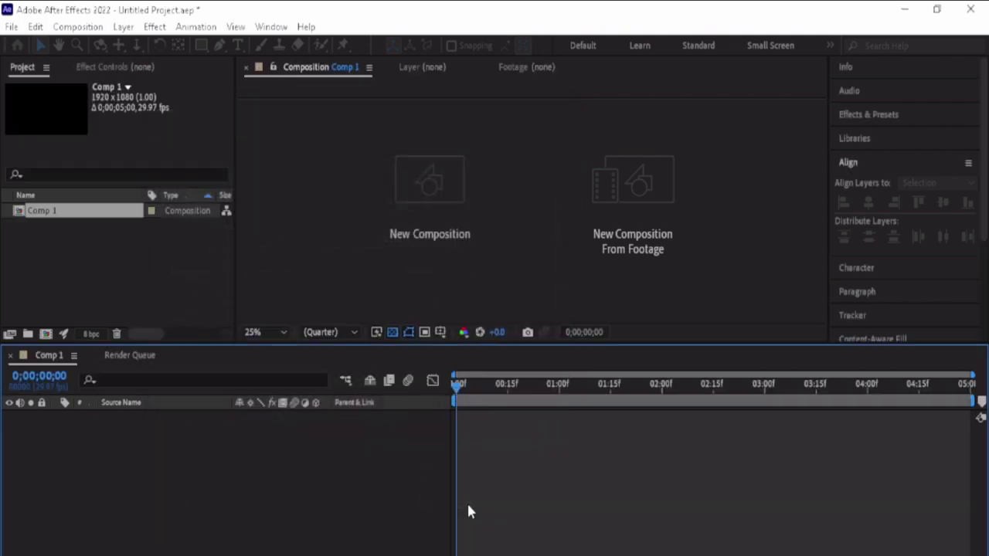
Step: Add a full-frame Dark Red Solid 1 background layer and lock it
{"action": "right_click", "coordinate": [236, 497]}
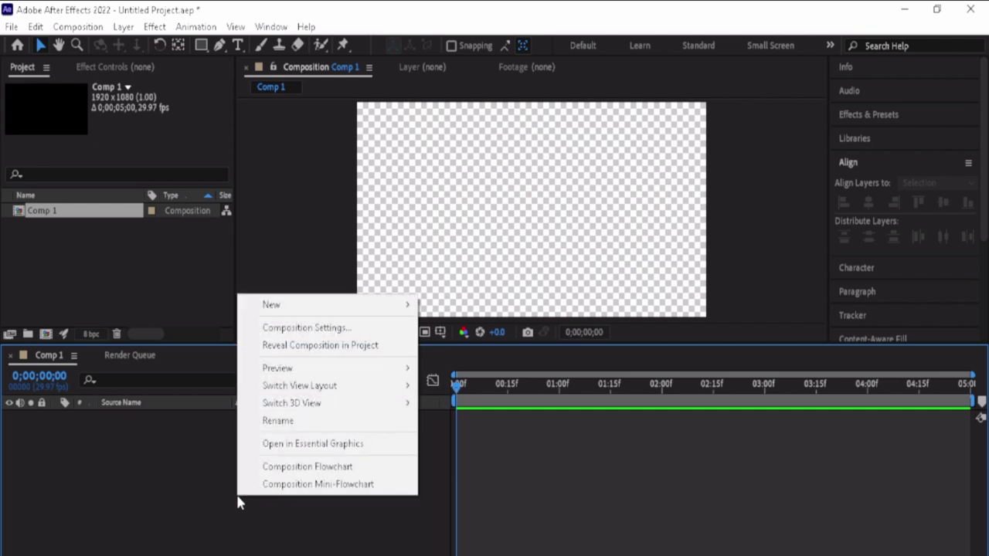
{"action": "mouse_move", "coordinate": [323, 310]}
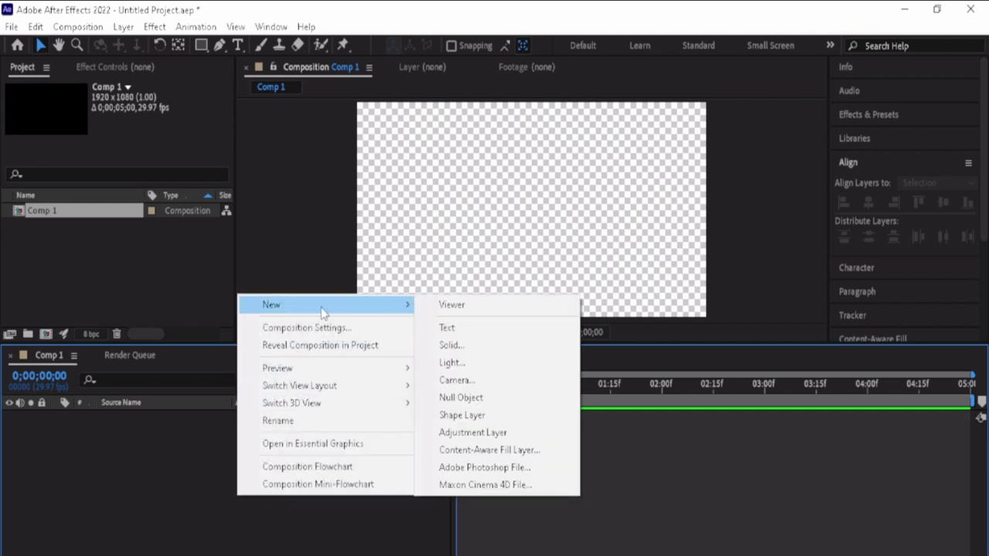
{"action": "left_click", "coordinate": [452, 345]}
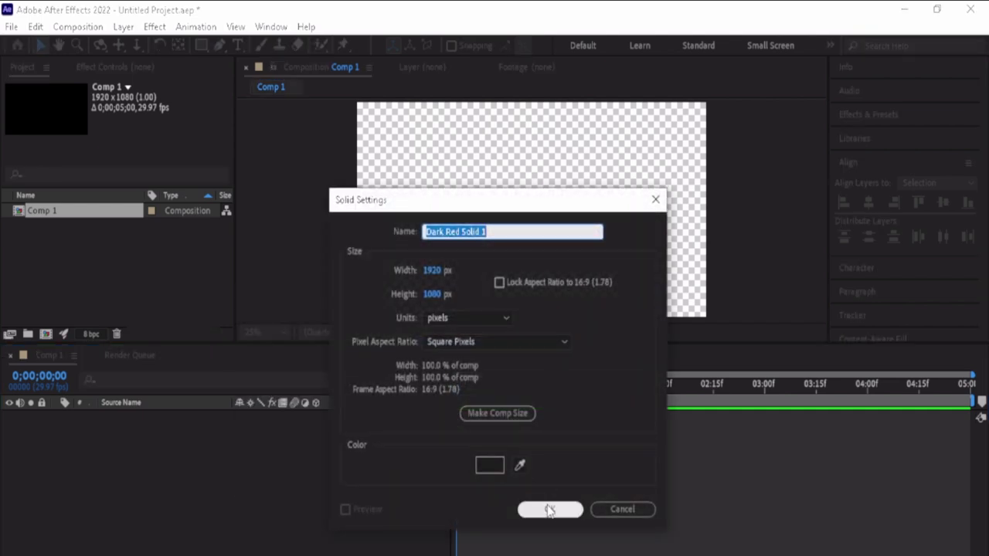
{"action": "left_click", "coordinate": [548, 506]}
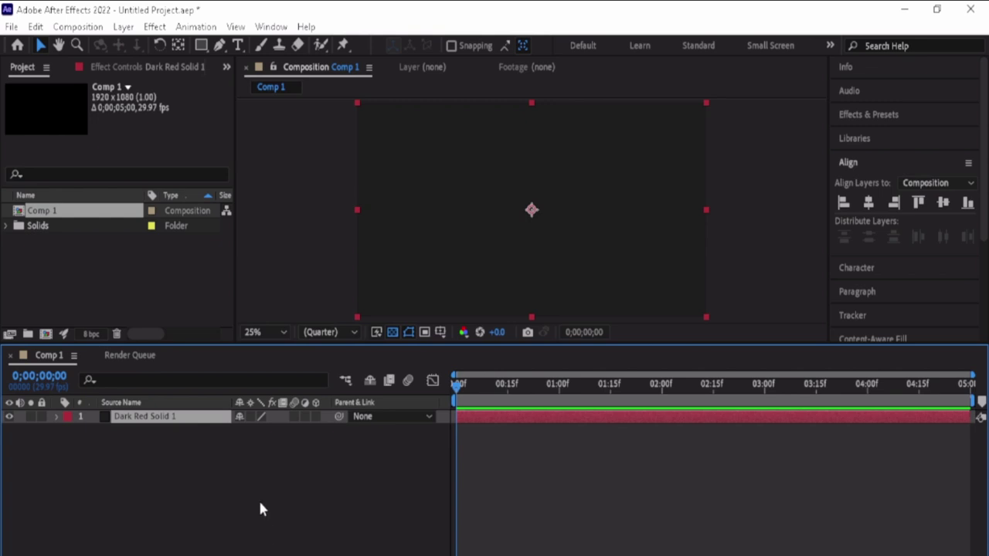
{"action": "left_click", "coordinate": [261, 503]}
{"action": "left_click", "coordinate": [144, 417]}
{"action": "left_click", "coordinate": [42, 416]}
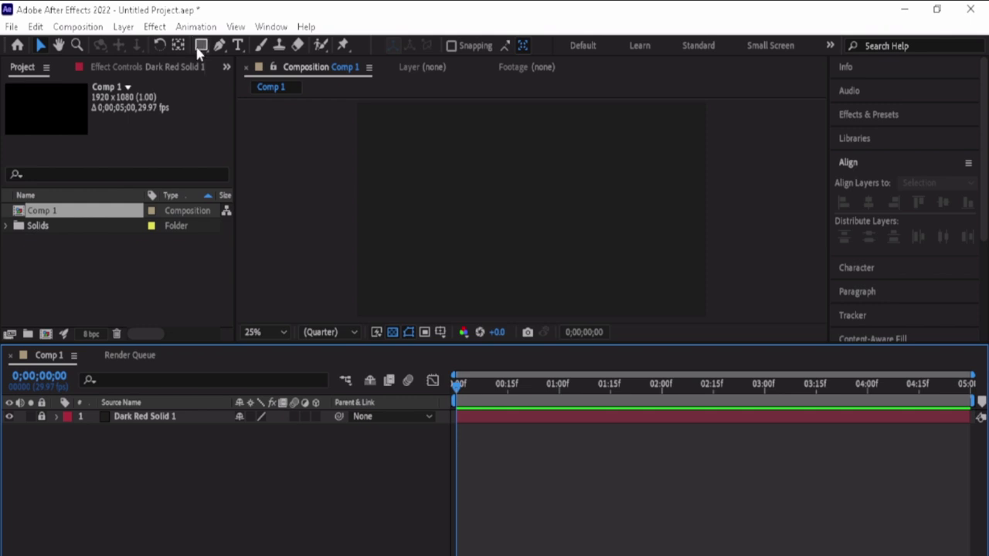
Step: Draw a small ellipse, align it to the composition centre, and give it a 30 px stroke
{"action": "left_click_drag", "start_coordinate": [199, 45], "coordinate": [280, 78]}
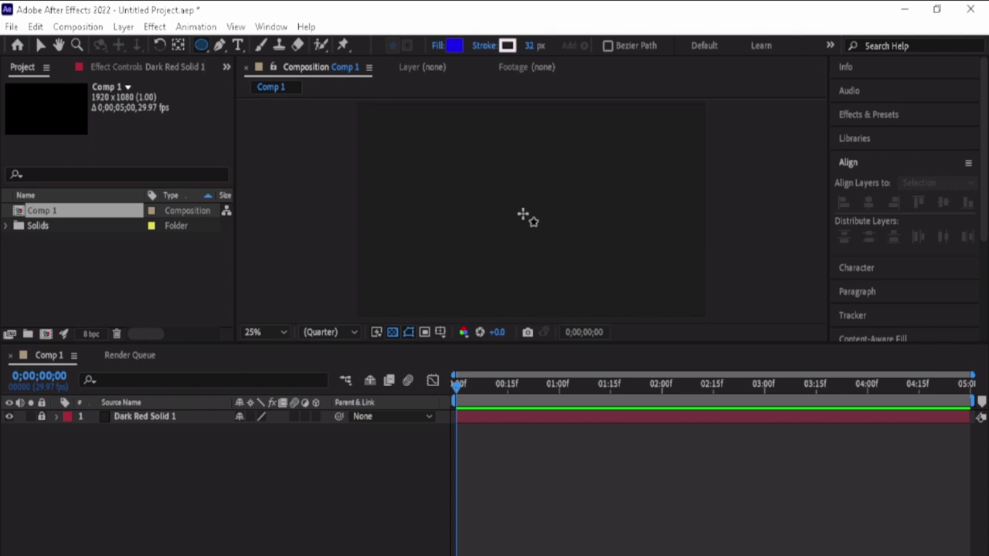
{"action": "left_click_drag", "start_coordinate": [510, 202], "coordinate": [534, 223]}
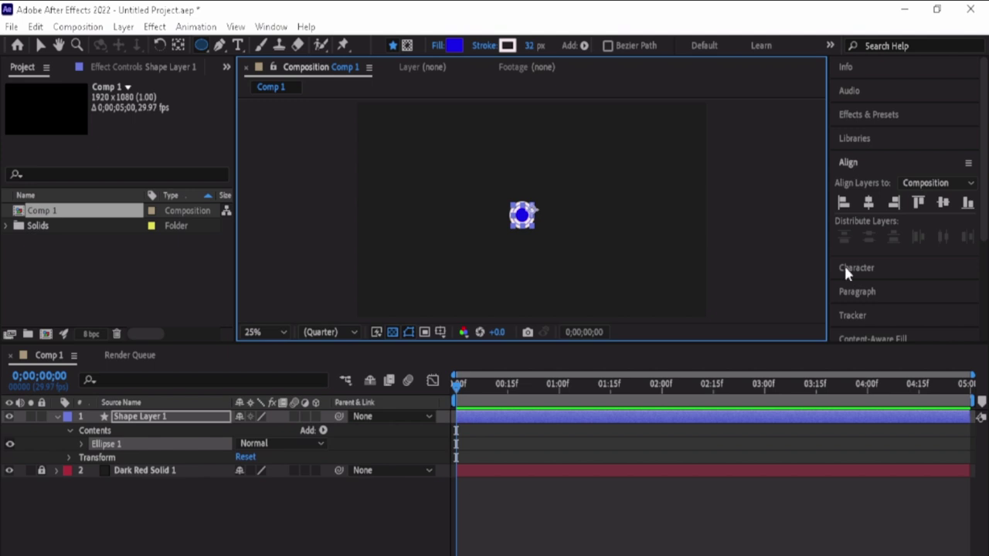
{"action": "left_click", "coordinate": [871, 202]}
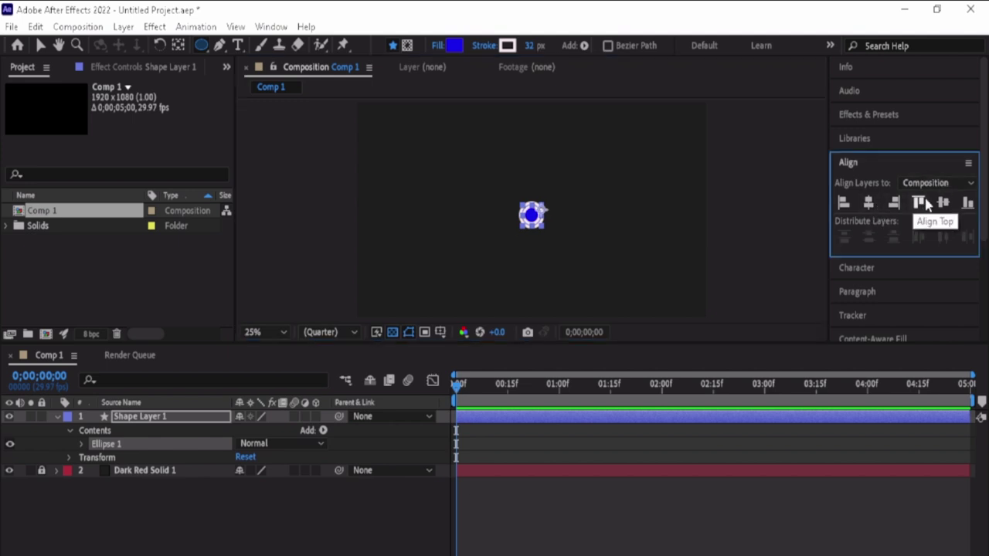
{"action": "left_click", "coordinate": [943, 202]}
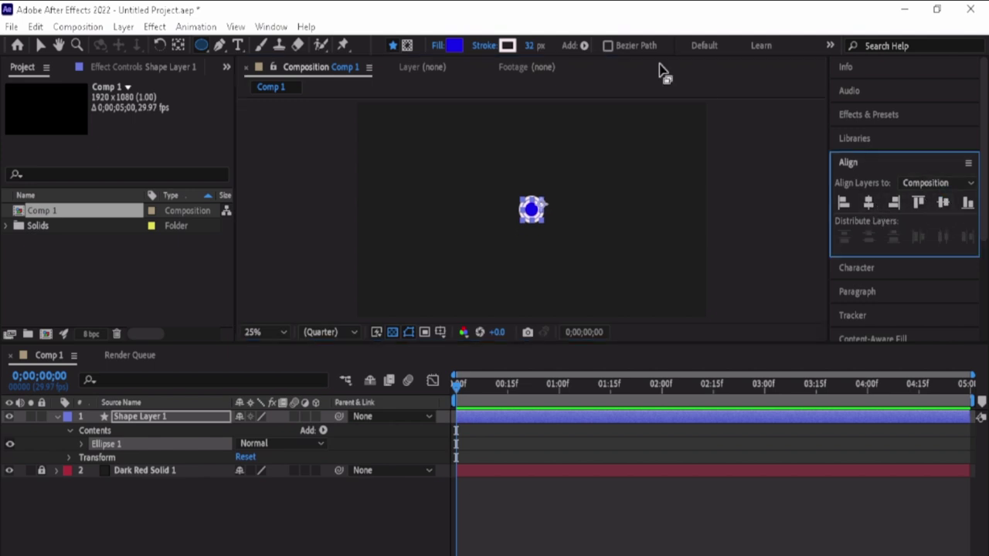
{"action": "left_click", "coordinate": [532, 48]}
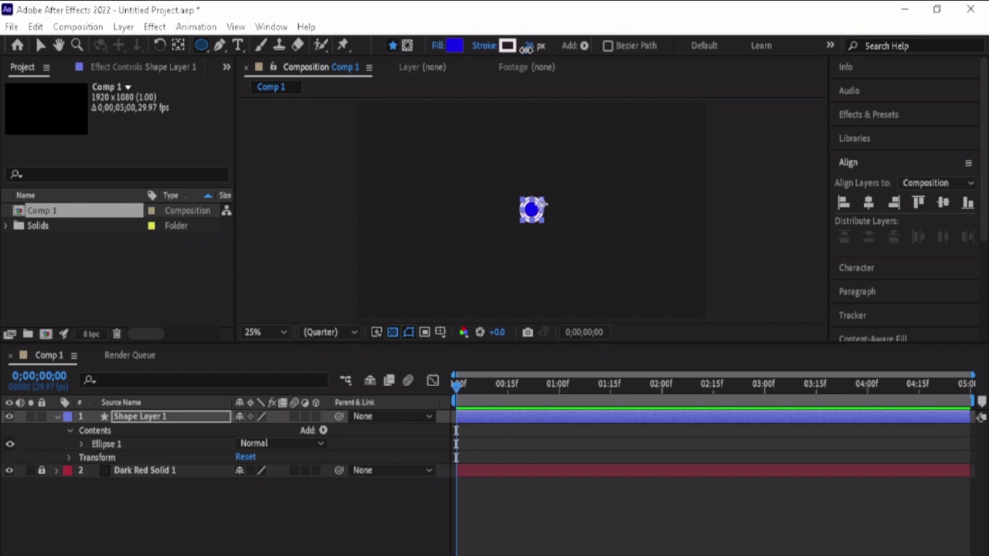
{"action": "left_click_drag", "start_coordinate": [530, 49], "coordinate": [533, 50]}
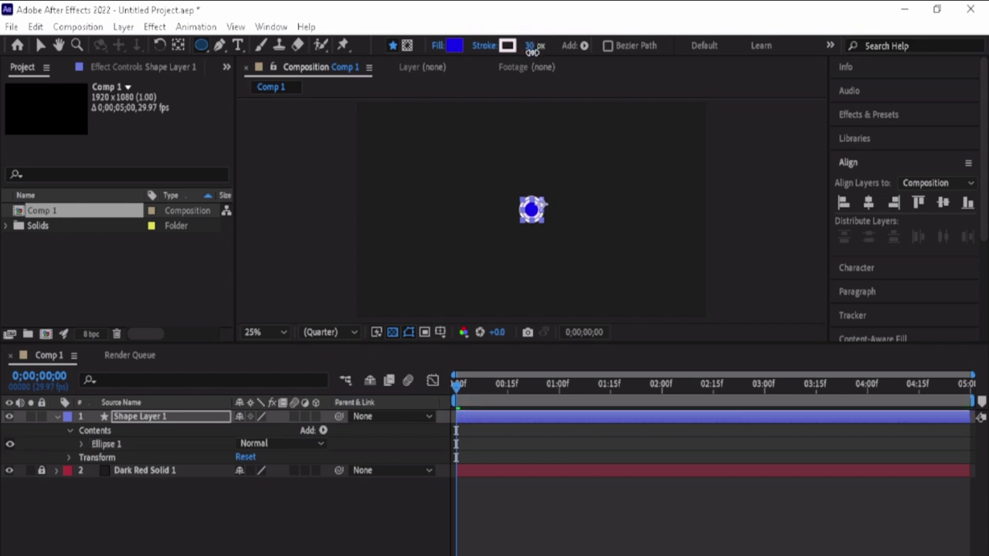
Step: Set the ellipse's fill colour to magenta
{"action": "left_click", "coordinate": [454, 44]}
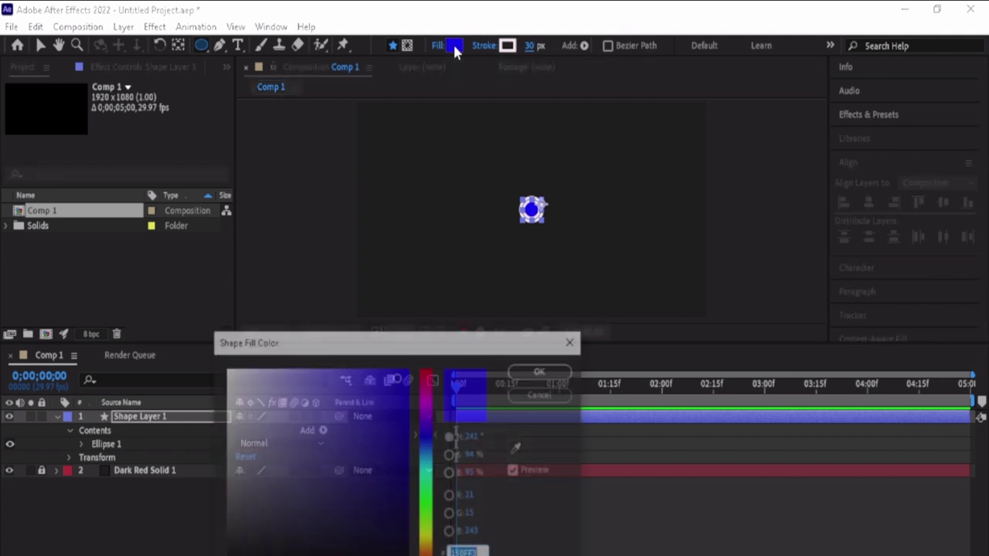
{"action": "left_click", "coordinate": [427, 396]}
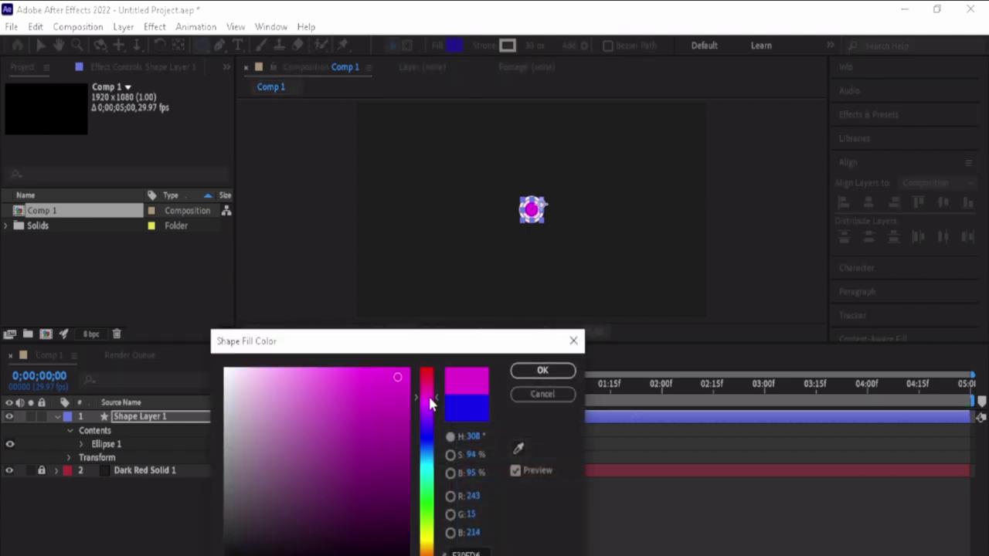
{"action": "left_click", "coordinate": [543, 372]}
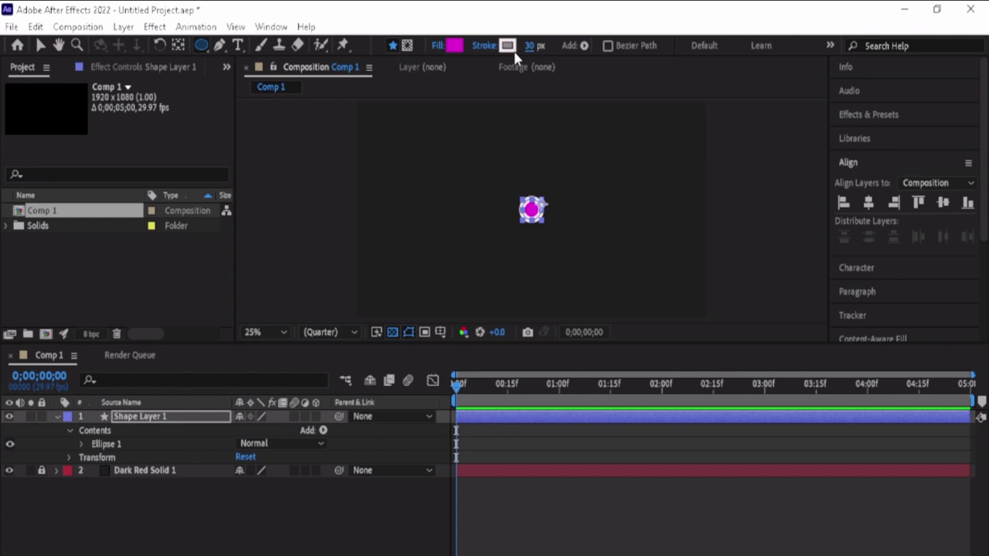
Step: Give the ellipse a vivid, saturated blue outline
{"action": "left_click", "coordinate": [508, 46]}
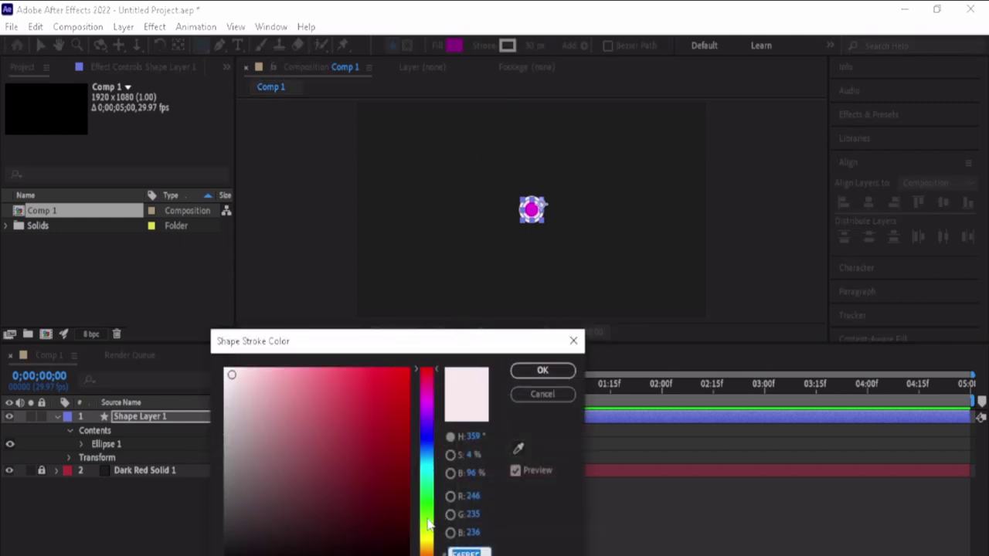
{"action": "left_click", "coordinate": [427, 437]}
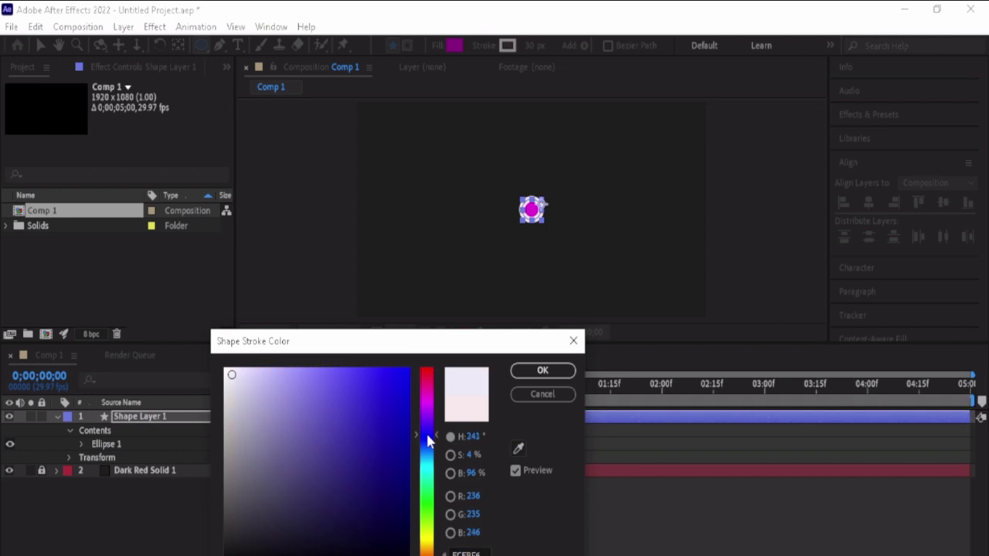
{"action": "left_click_drag", "start_coordinate": [407, 378], "coordinate": [405, 372]}
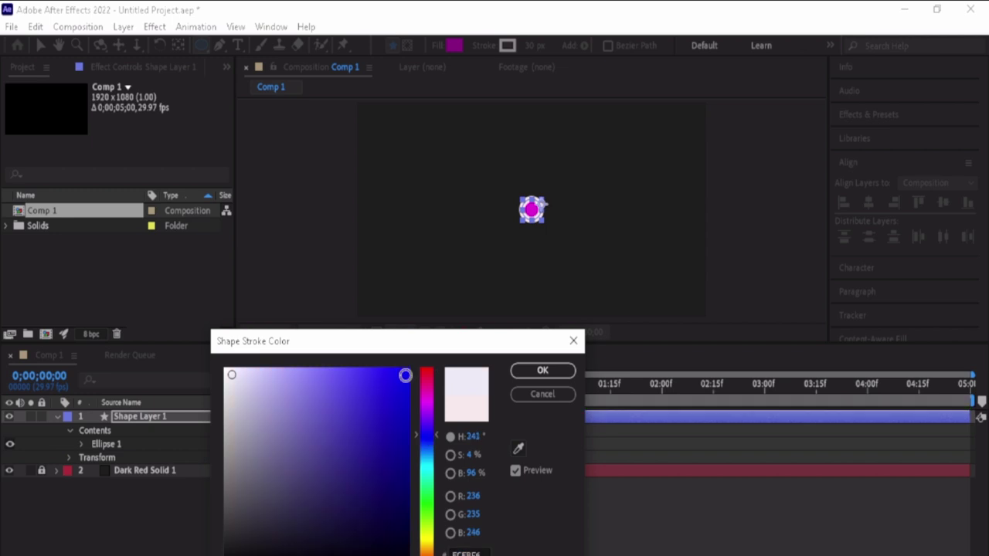
{"action": "left_click", "coordinate": [542, 371]}
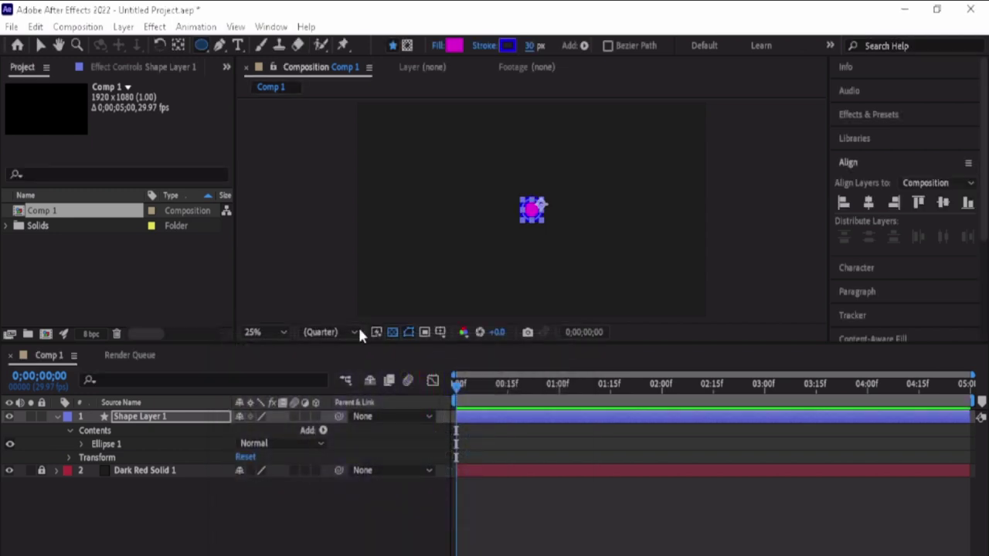
{"action": "left_click", "coordinate": [302, 504]}
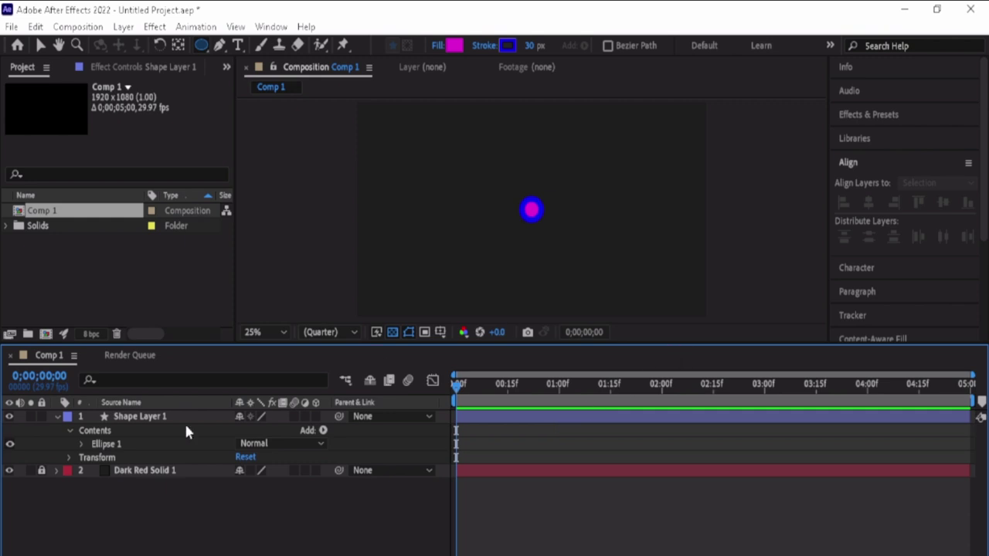
Step: Keyframe Ellipse Path 1's Size (104, 104) and Position (0, 0) at 0:00
{"action": "left_click", "coordinate": [77, 443]}
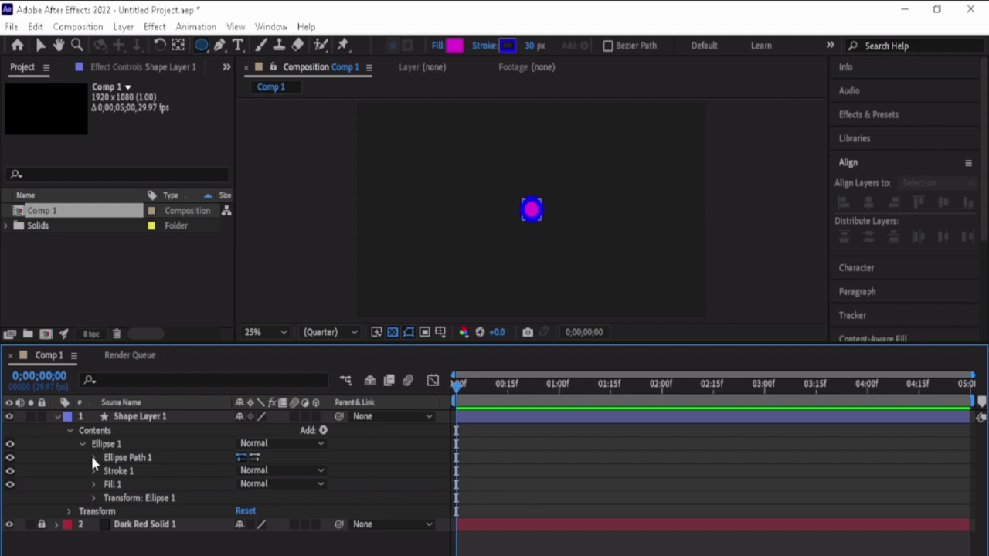
{"action": "left_click", "coordinate": [92, 458]}
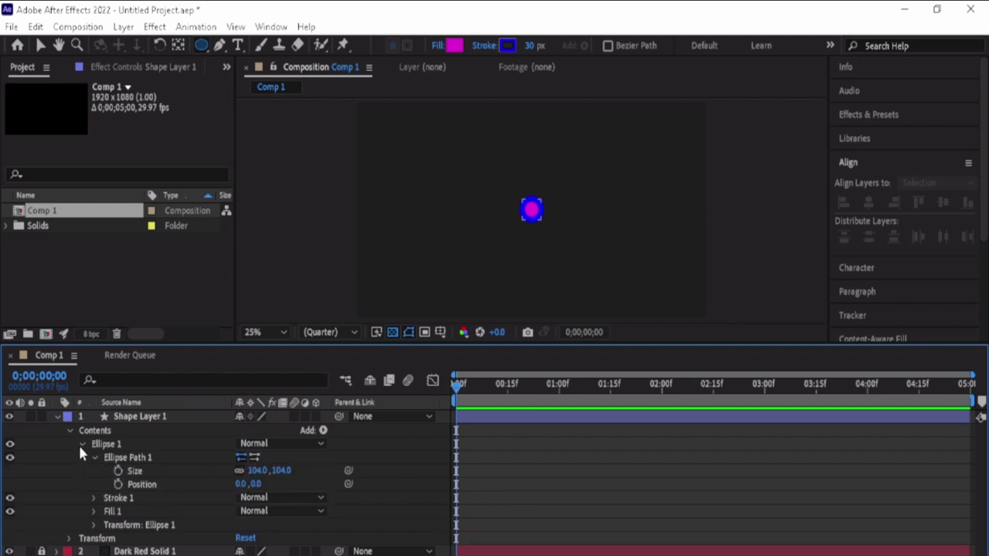
{"action": "left_click", "coordinate": [117, 470]}
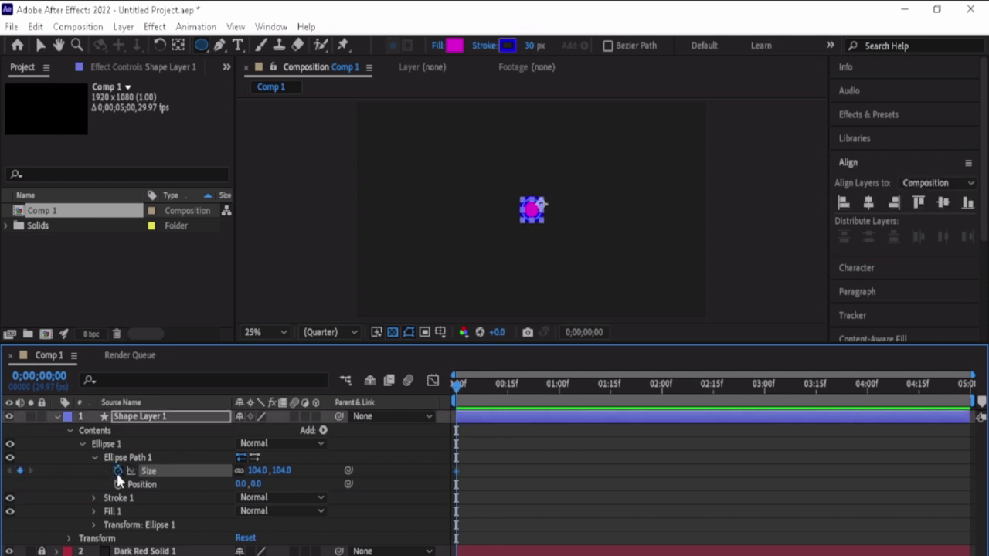
{"action": "left_click", "coordinate": [117, 484]}
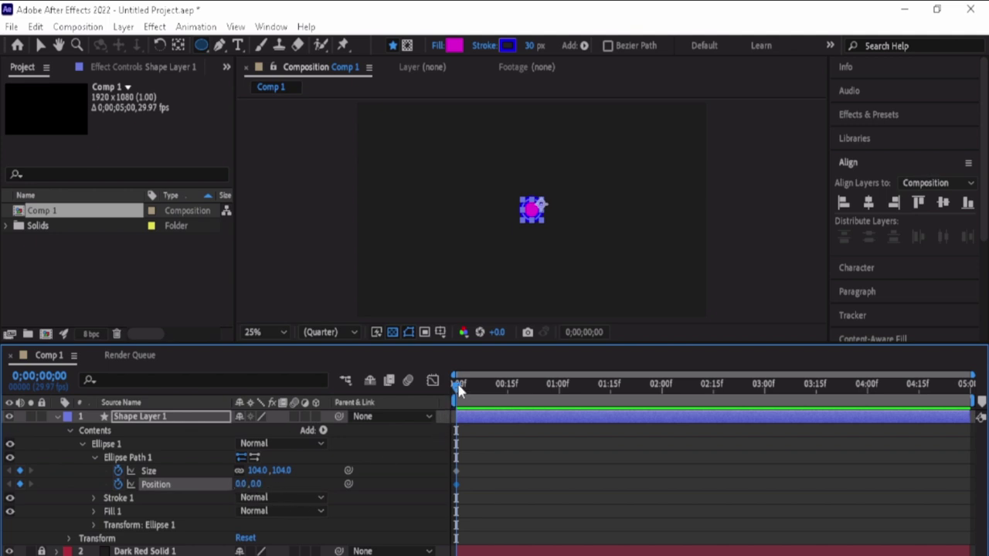
Step: At 1:00, keyframe Ellipse Path 1 Position to (0, -452) and Size to (104, 0)
{"action": "mouse_move", "coordinate": [459, 385]}
{"action": "left_mouse_down"}
{"action": "mouse_move", "coordinate": [484, 386]}
{"action": "mouse_move", "coordinate": [561, 447]}
{"action": "left_mouse_up"}
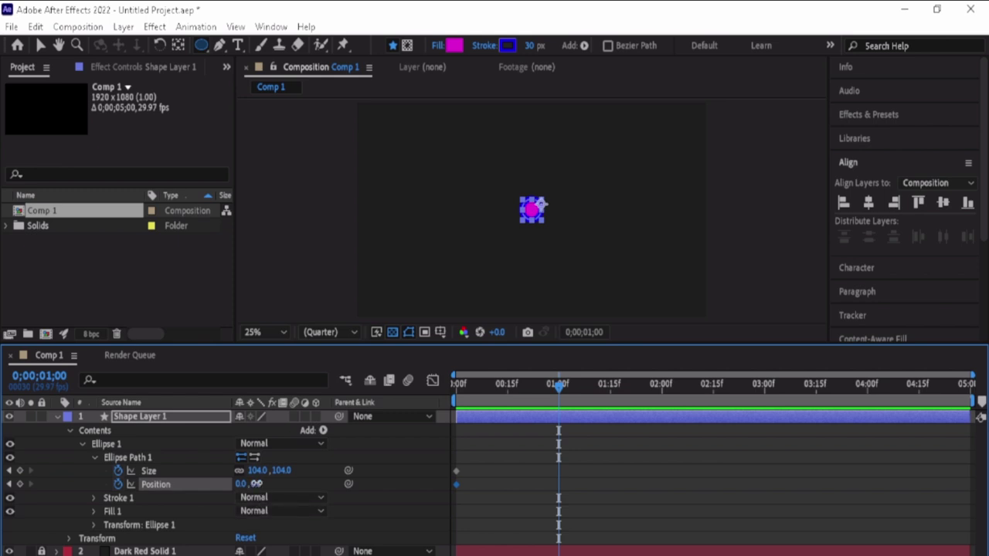
{"action": "left_click_drag", "start_coordinate": [256, 484], "coordinate": [3, 474]}
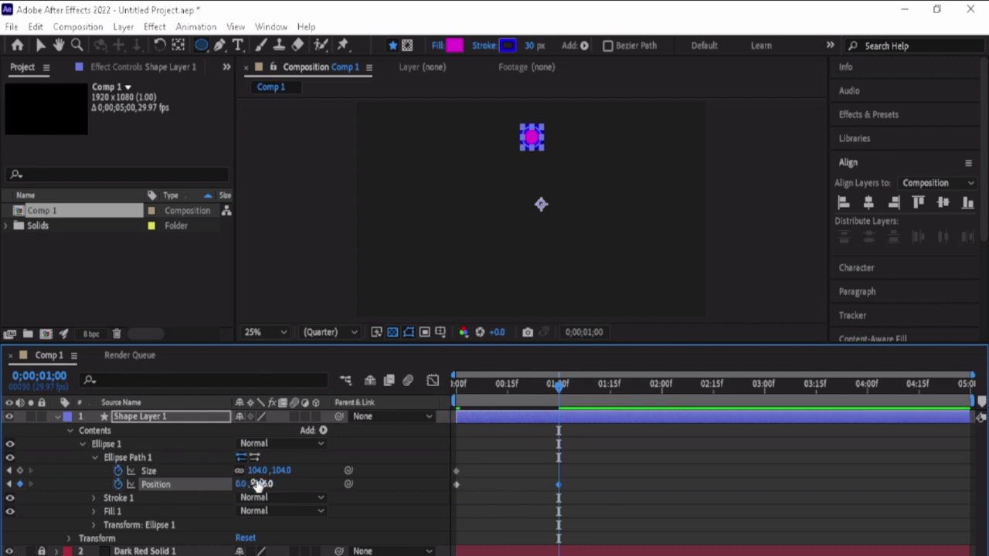
{"action": "left_click_drag", "start_coordinate": [260, 485], "coordinate": [196, 484]}
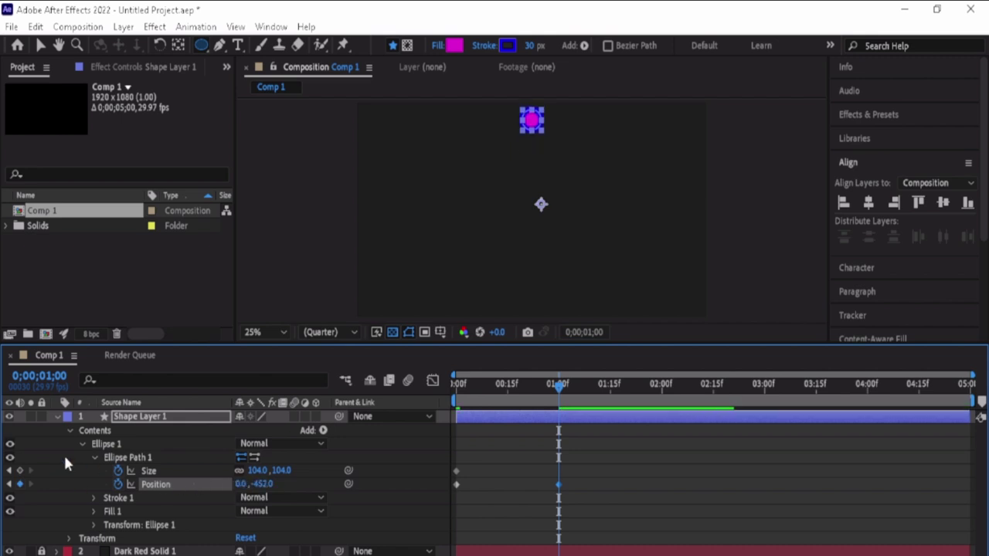
{"action": "left_click", "coordinate": [282, 471]}
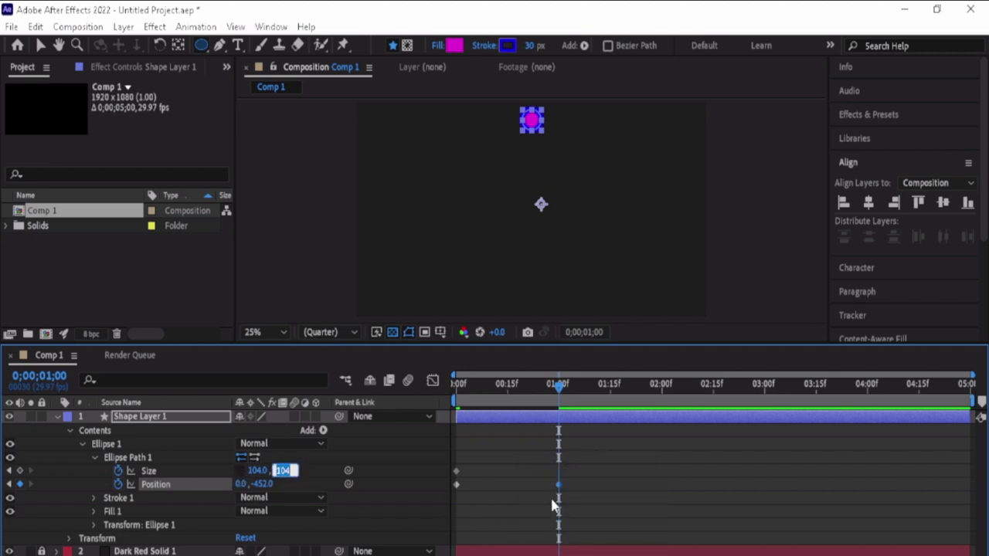
{"action": "type", "text": "0"}
{"action": "key", "text": "Return"}
{"action": "key", "text": "Page_Up"}
{"action": "key", "text": "Page_Up"}
{"action": "key", "text": "Page_Up"}
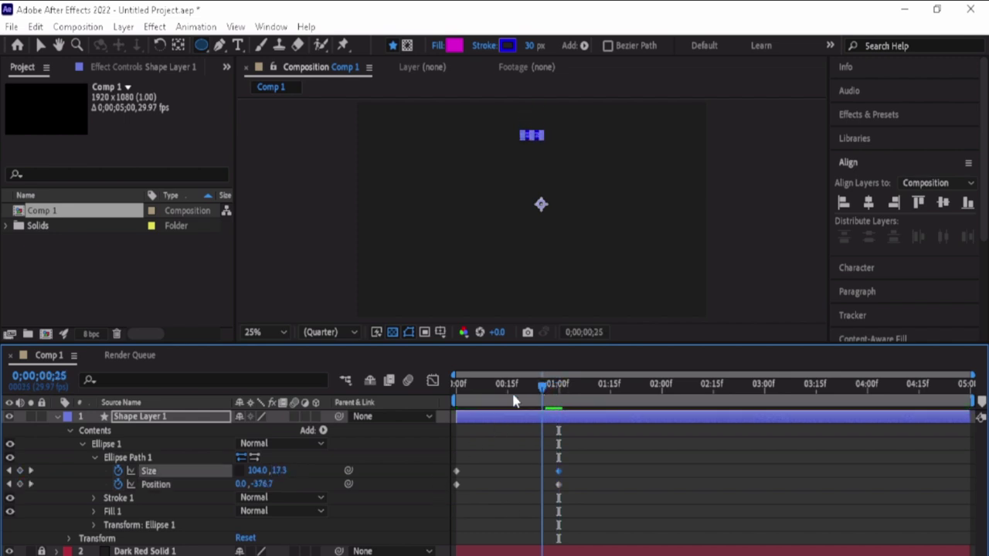
{"action": "key", "text": "Home"}
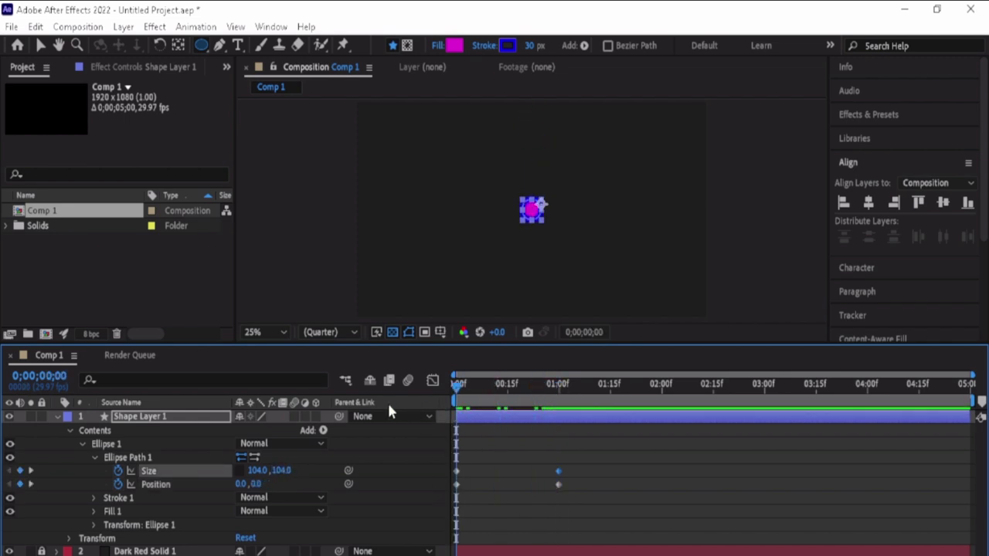
Step: Trim the work area to end at 01:00f and preview the one-second rise-and-flatten loop
{"action": "key", "text": "space"}
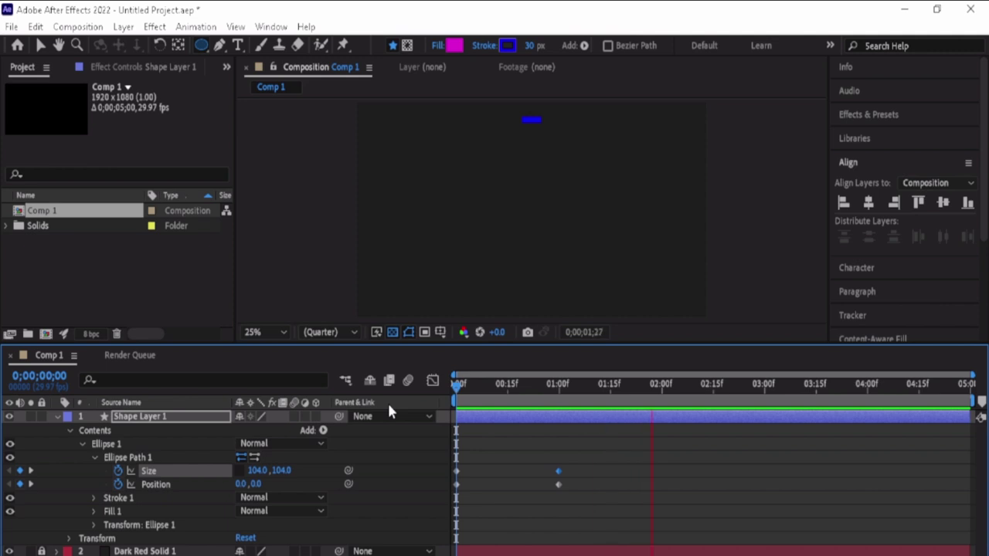
{"action": "key", "text": "space"}
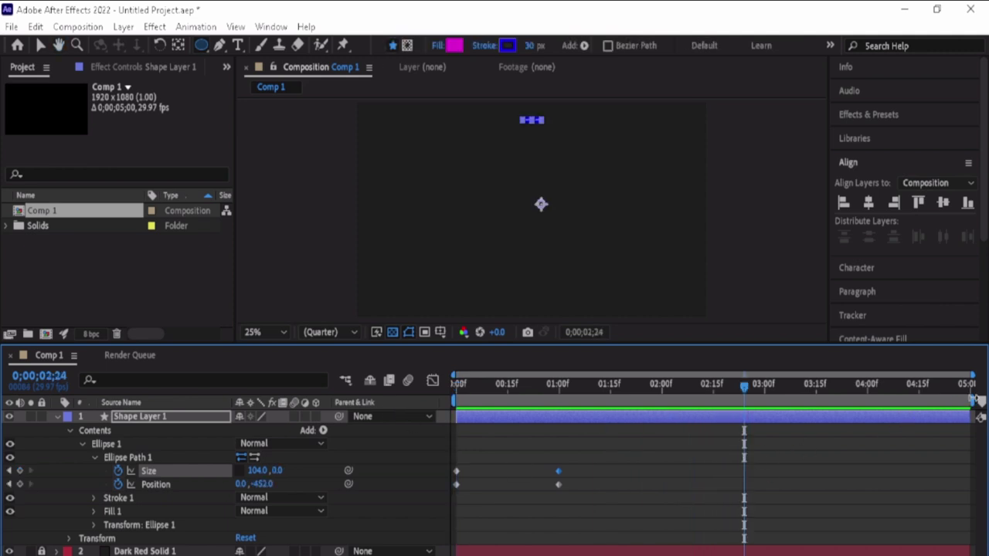
{"action": "left_click_drag", "start_coordinate": [976, 400], "coordinate": [561, 461]}
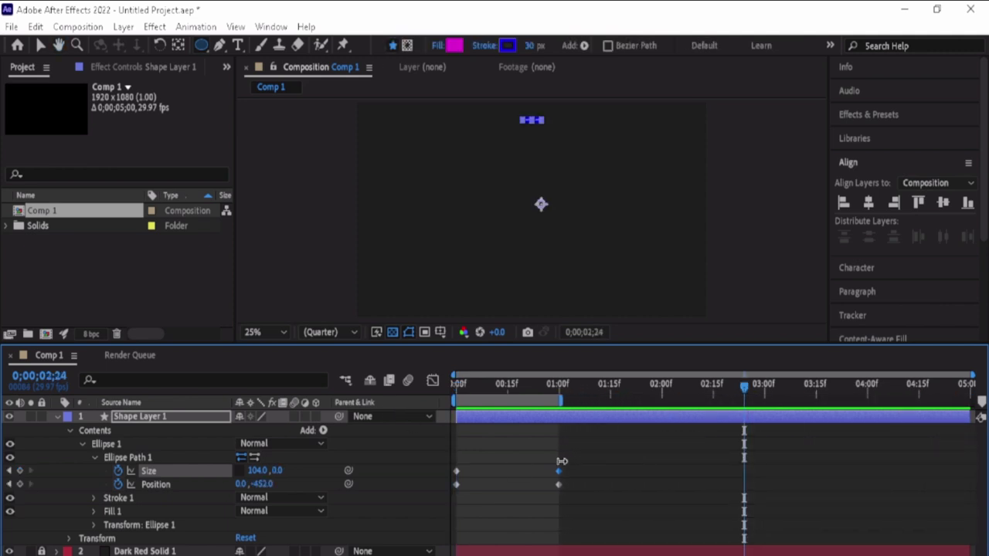
{"action": "left_click_drag", "start_coordinate": [744, 385], "coordinate": [342, 458]}
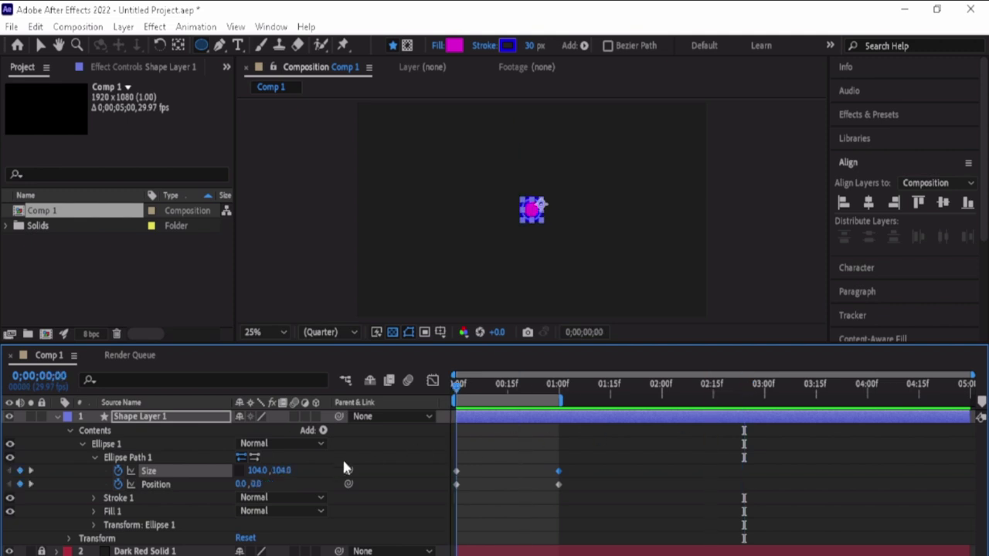
{"action": "key", "text": "space"}
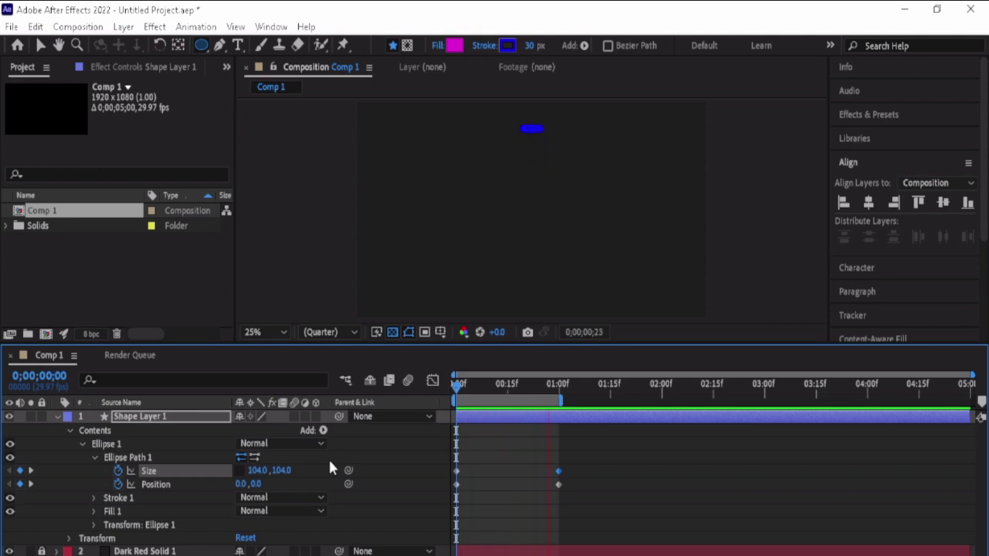
{"action": "key", "text": "space"}
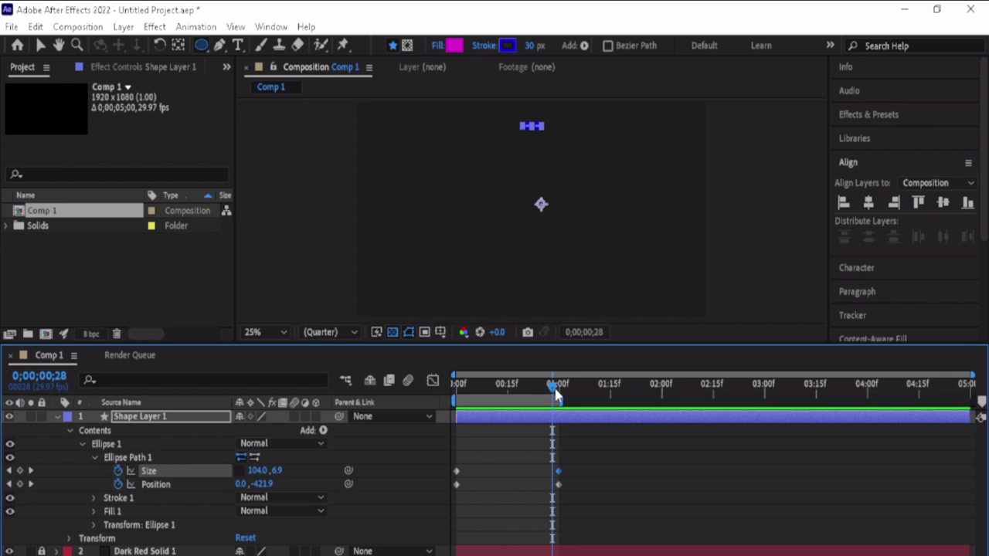
{"action": "left_click_drag", "start_coordinate": [559, 388], "coordinate": [564, 396]}
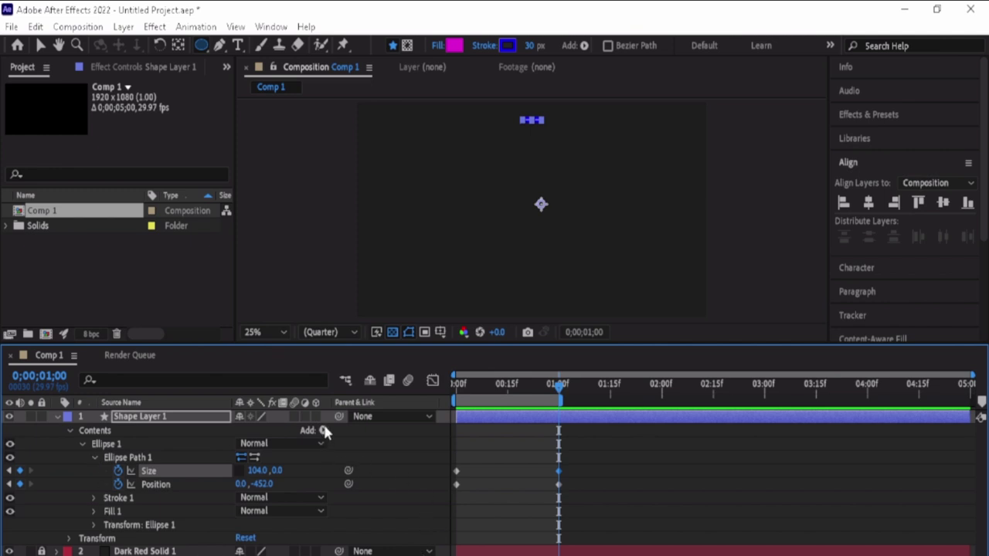
{"action": "key", "text": "Page_Up"}
{"action": "key", "text": "Page_Up"}
{"action": "key", "text": "Home"}
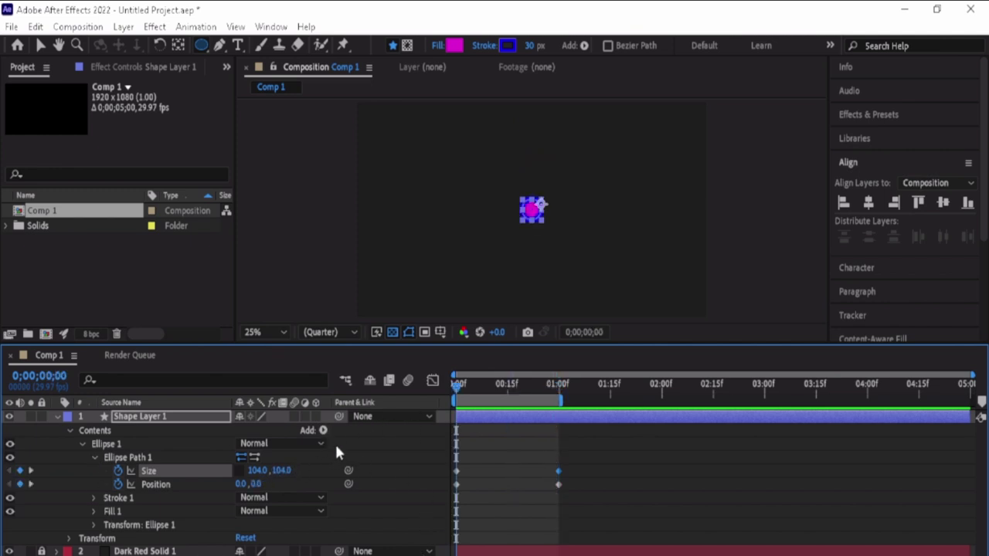
{"action": "left_click", "coordinate": [323, 430]}
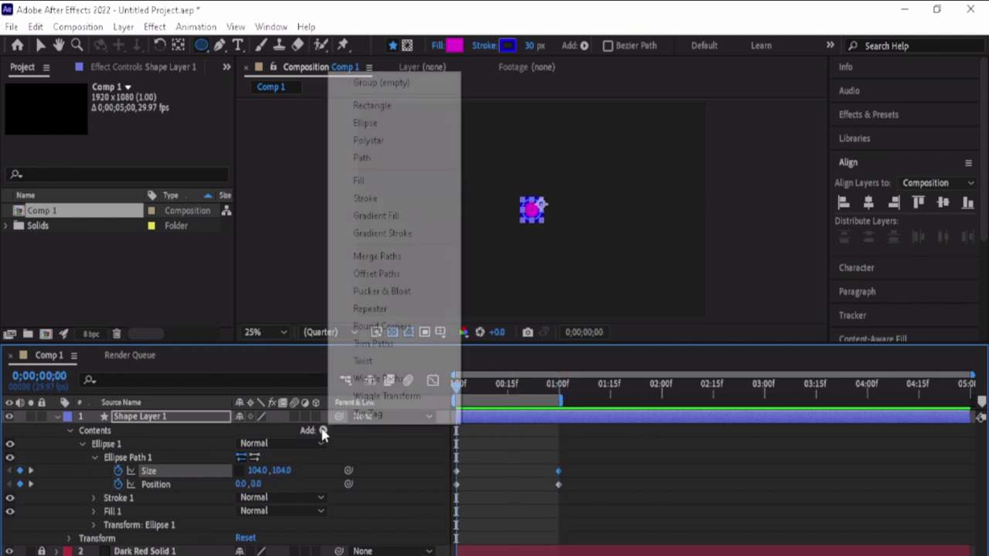
Step: Add a Repeater to the ellipse and set its Copies to 10
{"action": "left_click", "coordinate": [370, 309]}
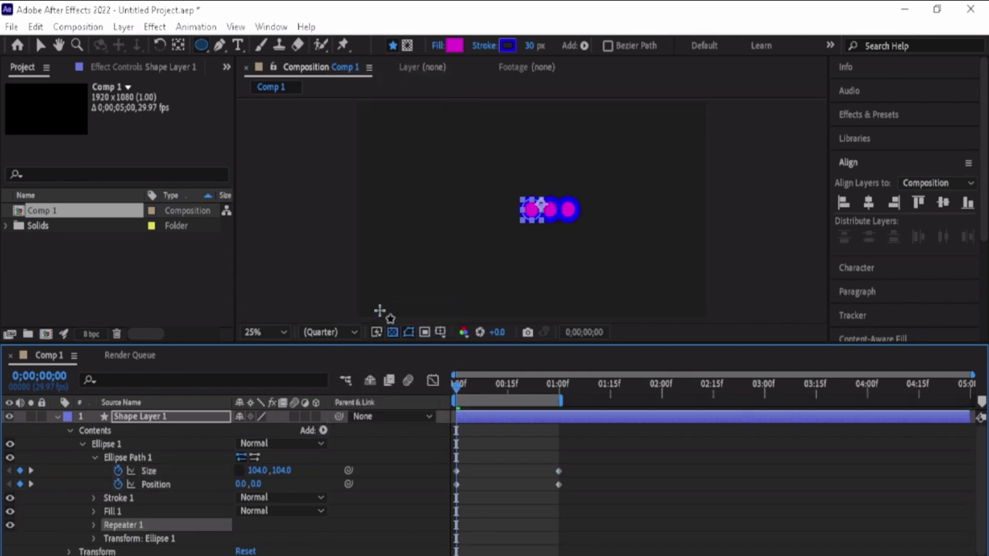
{"action": "left_click", "coordinate": [95, 528]}
{"action": "scroll", "coordinate": [209, 533], "scroll_direction": "down", "scroll_amount": 2}
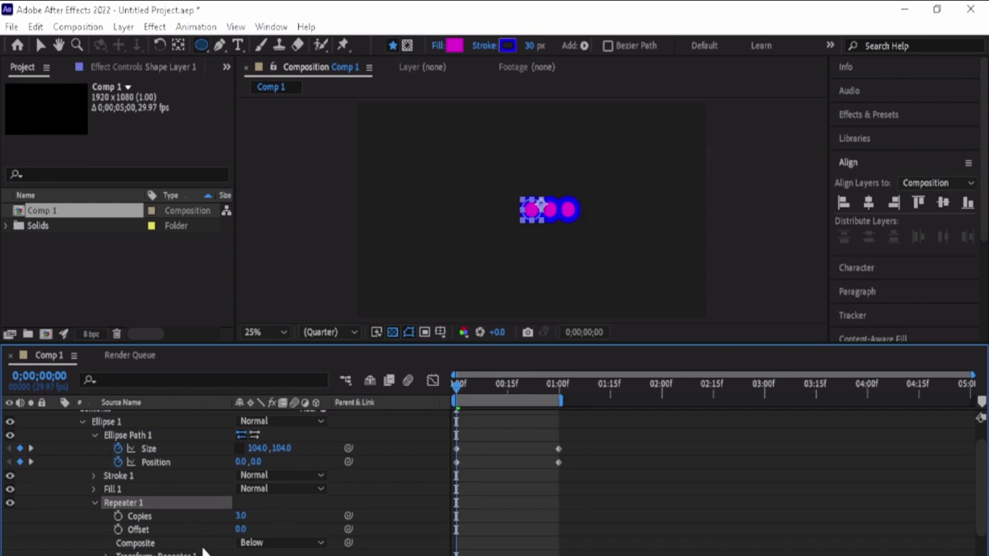
{"action": "left_click_drag", "start_coordinate": [240, 516], "coordinate": [247, 516]}
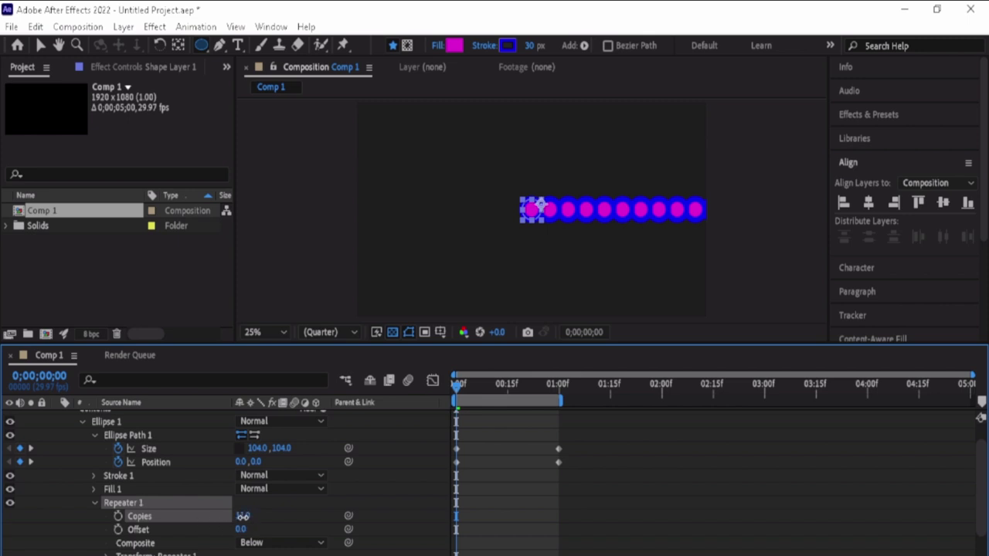
{"action": "left_click_drag", "start_coordinate": [243, 516], "coordinate": [243, 519]}
{"action": "left_click", "coordinate": [242, 516]}
{"action": "type", "text": "1"}
{"action": "type", "text": "0"}
{"action": "left_click", "coordinate": [281, 516]}
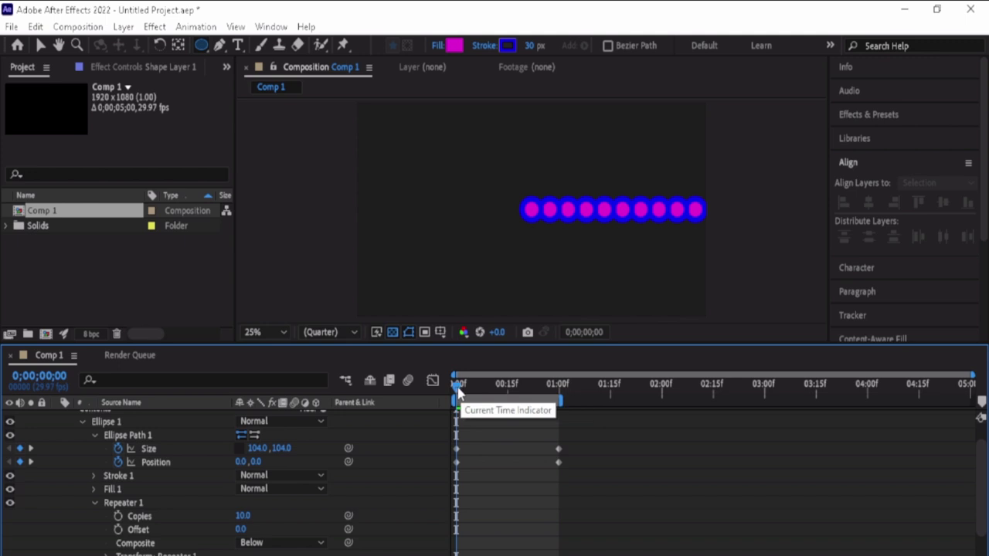
{"action": "left_click_drag", "start_coordinate": [465, 392], "coordinate": [469, 396]}
{"action": "key", "text": "space"}
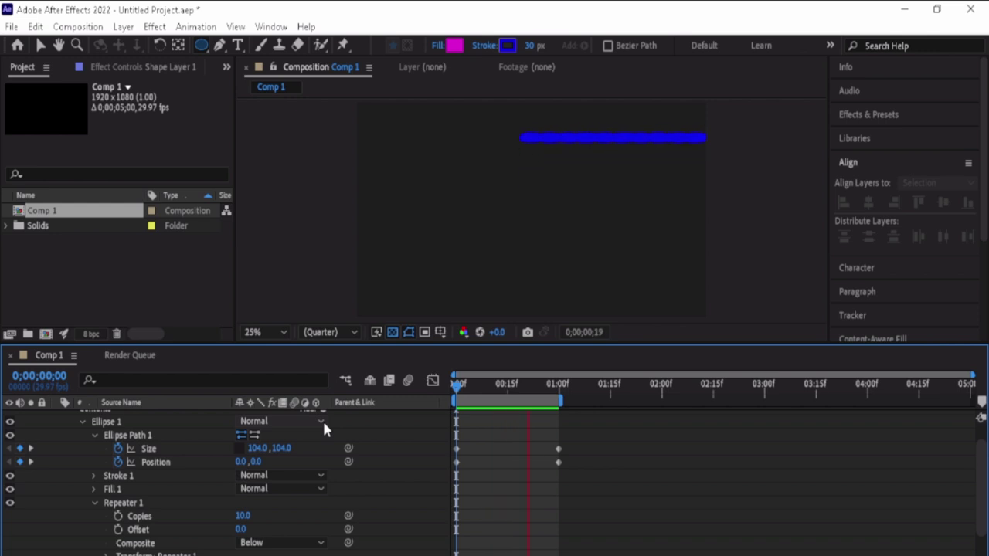
{"action": "key", "text": "space"}
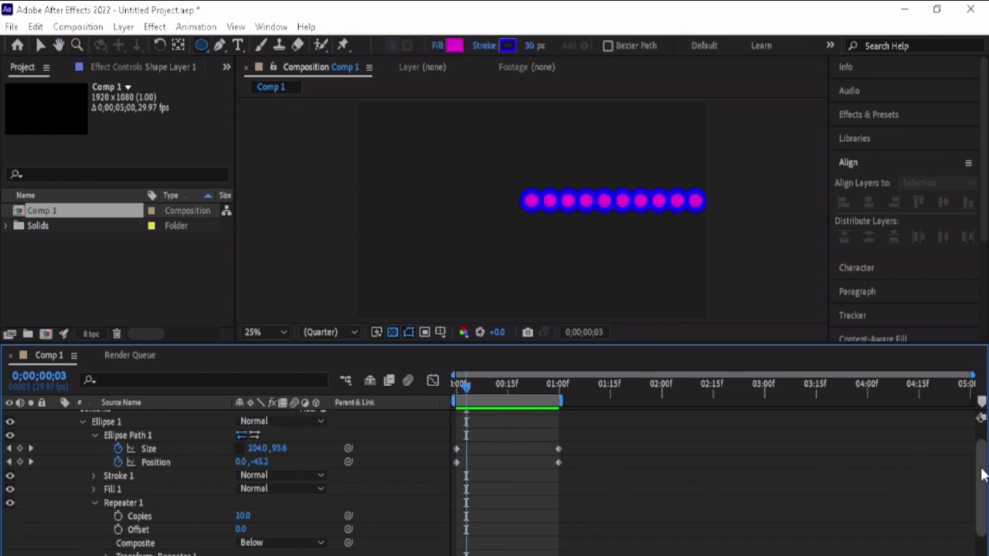
{"action": "scroll", "coordinate": [981, 480], "scroll_direction": "down", "scroll_amount": 2}
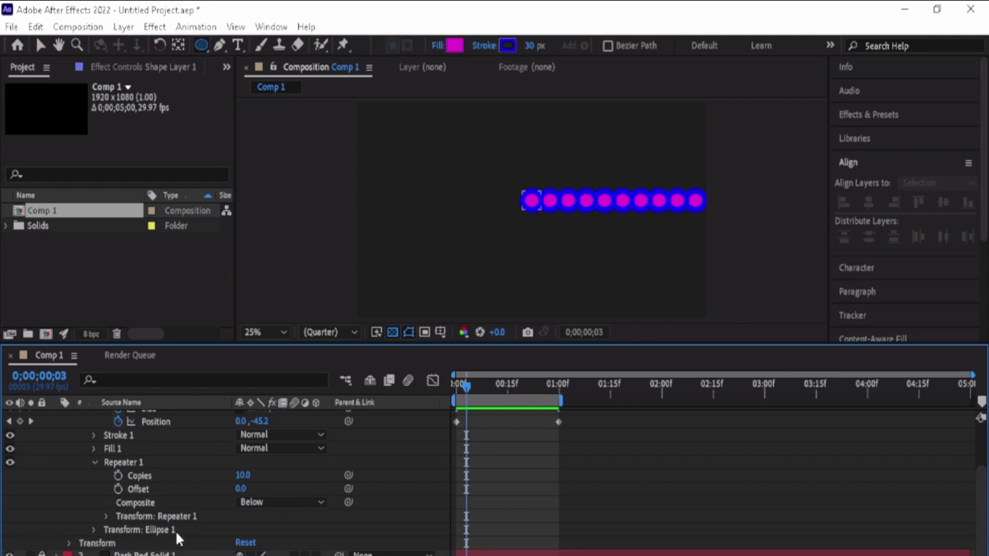
Step: Set the repeater transform to 36° rotation per copy and preview the result
{"action": "left_click", "coordinate": [106, 516]}
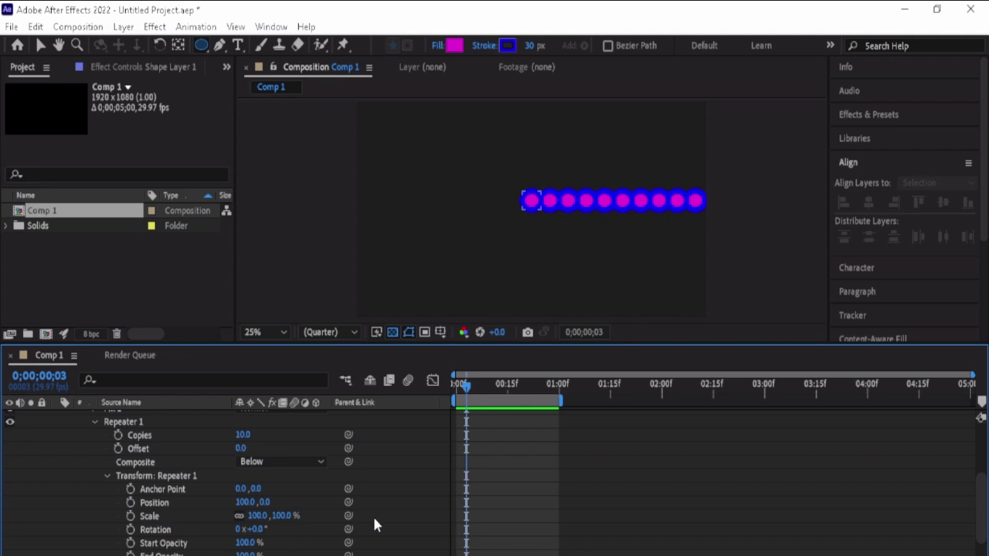
{"action": "mouse_move", "coordinate": [466, 385]}
{"action": "left_mouse_down"}
{"action": "mouse_move", "coordinate": [508, 389]}
{"action": "mouse_move", "coordinate": [407, 399]}
{"action": "left_mouse_up"}
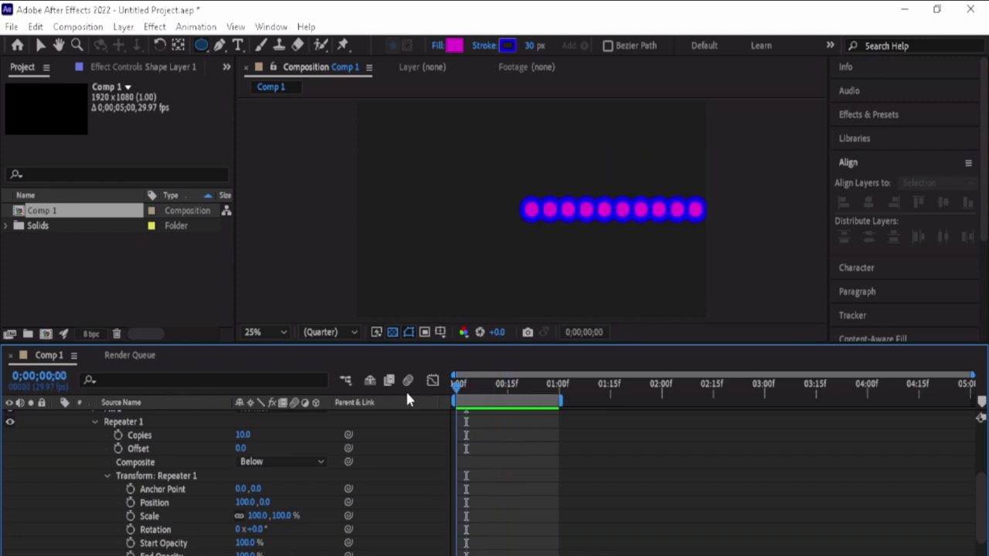
{"action": "left_click", "coordinate": [256, 529]}
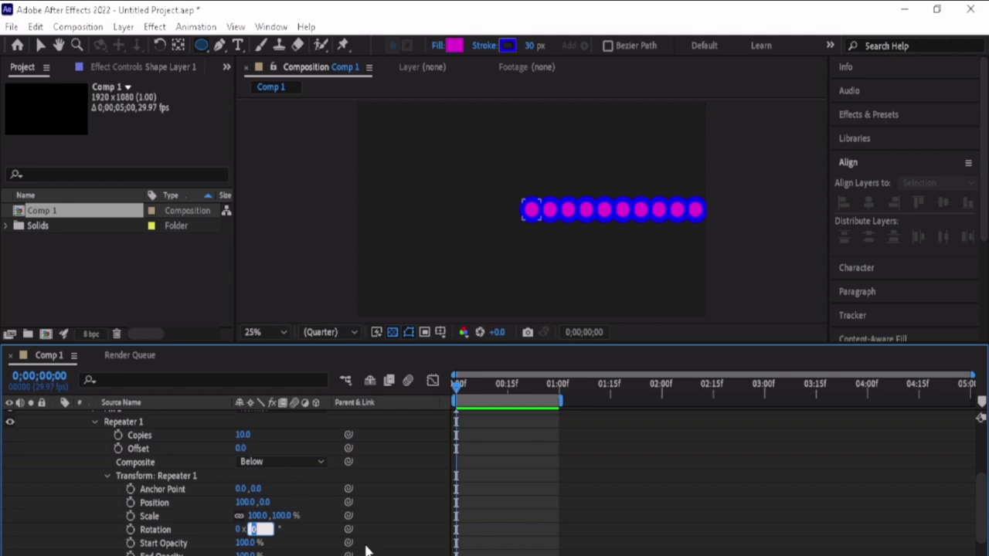
{"action": "type", "text": "3"}
{"action": "type", "text": "0"}
{"action": "left_click", "coordinate": [246, 502]}
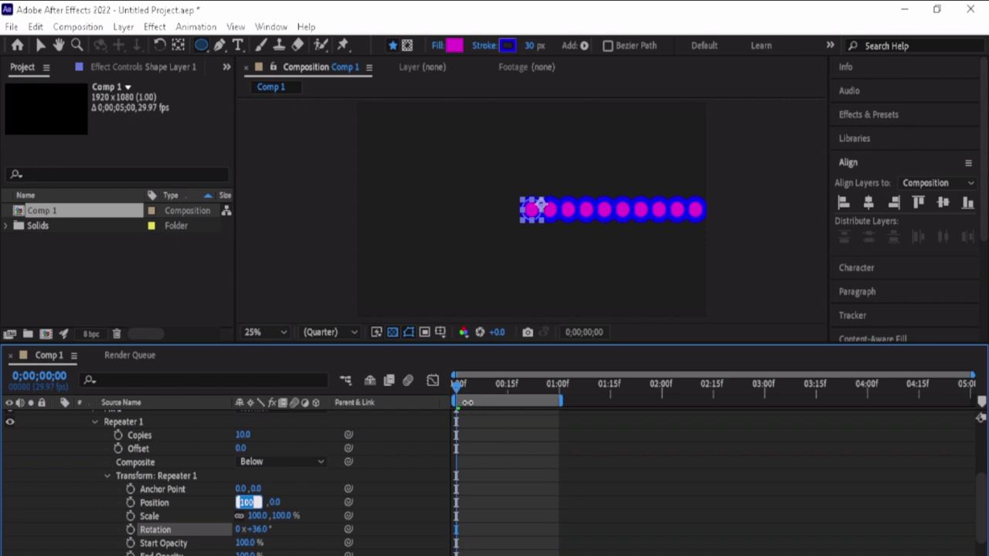
{"action": "key", "text": "Return"}
{"action": "key", "text": "space"}
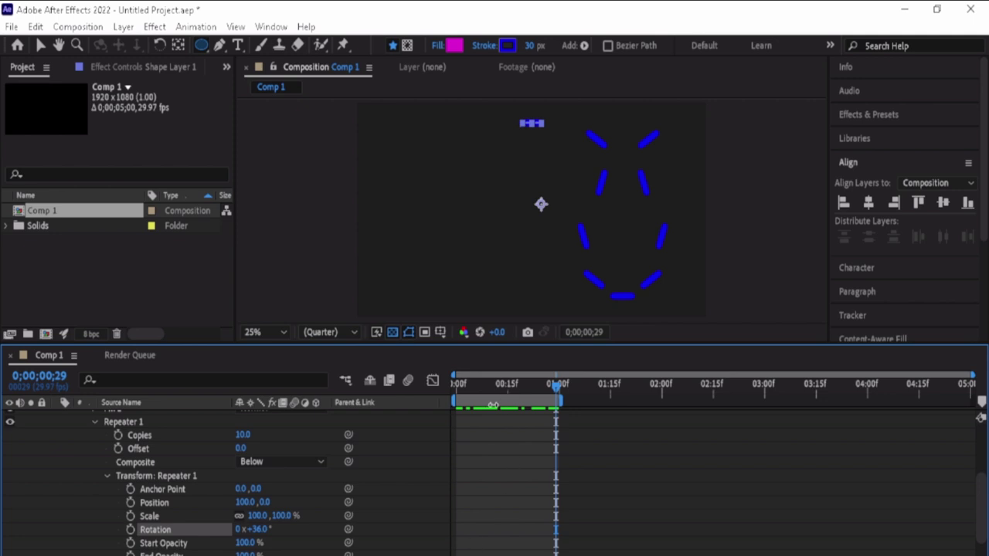
Step: Set Repeater 1's Position X offset to 0 so all ten copies stack at the centre
{"action": "mouse_move", "coordinate": [545, 386]}
{"action": "left_mouse_down"}
{"action": "mouse_move", "coordinate": [546, 414]}
{"action": "mouse_move", "coordinate": [439, 427]}
{"action": "left_mouse_up"}
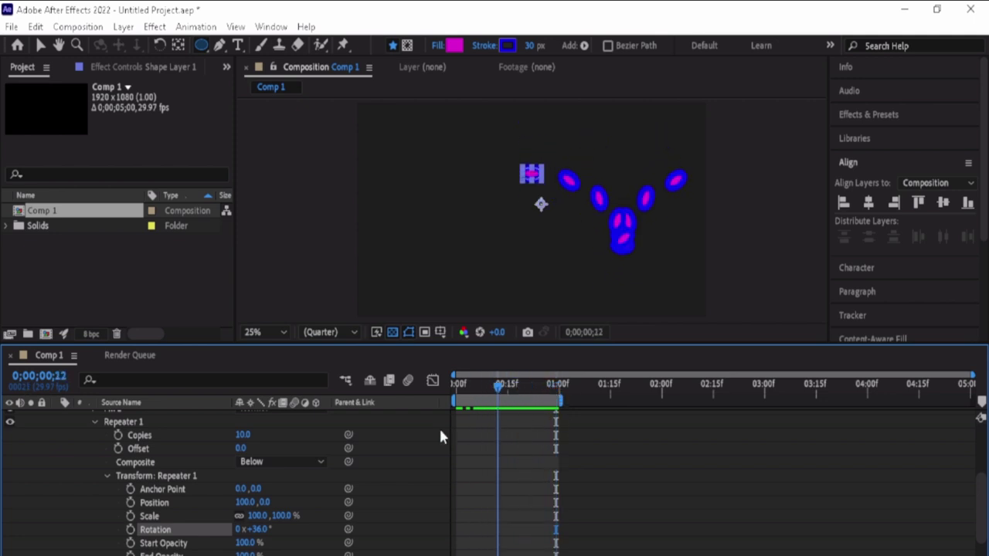
{"action": "left_click", "coordinate": [244, 502]}
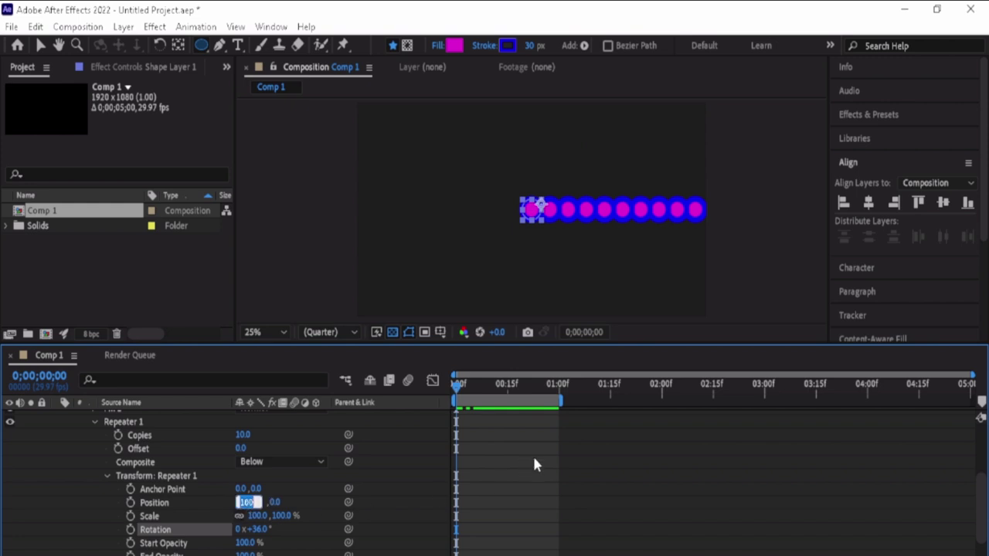
{"action": "type", "text": "0"}
{"action": "left_click", "coordinate": [274, 500]}
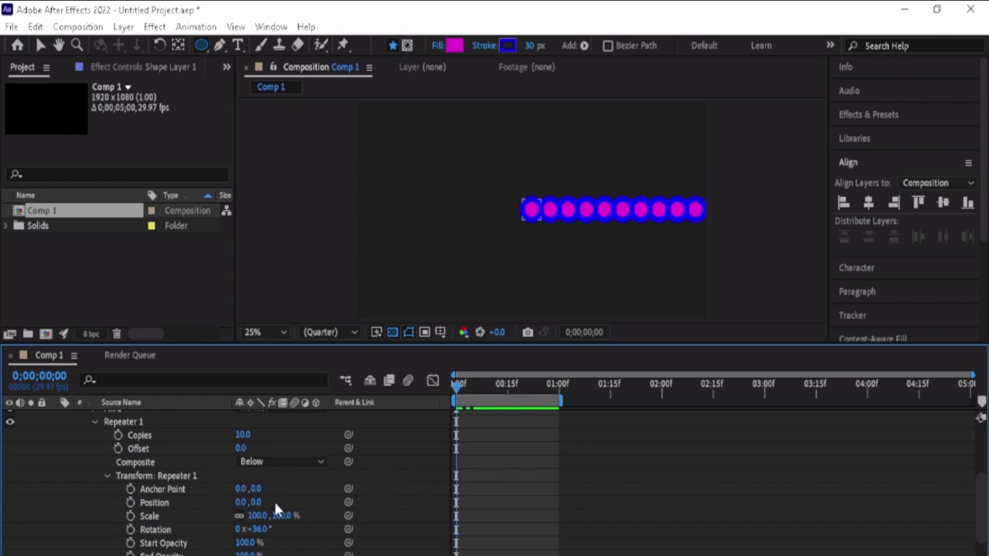
Step: Deselect the shape and preview the ten-ellipse ring animation
{"action": "left_click", "coordinate": [509, 441]}
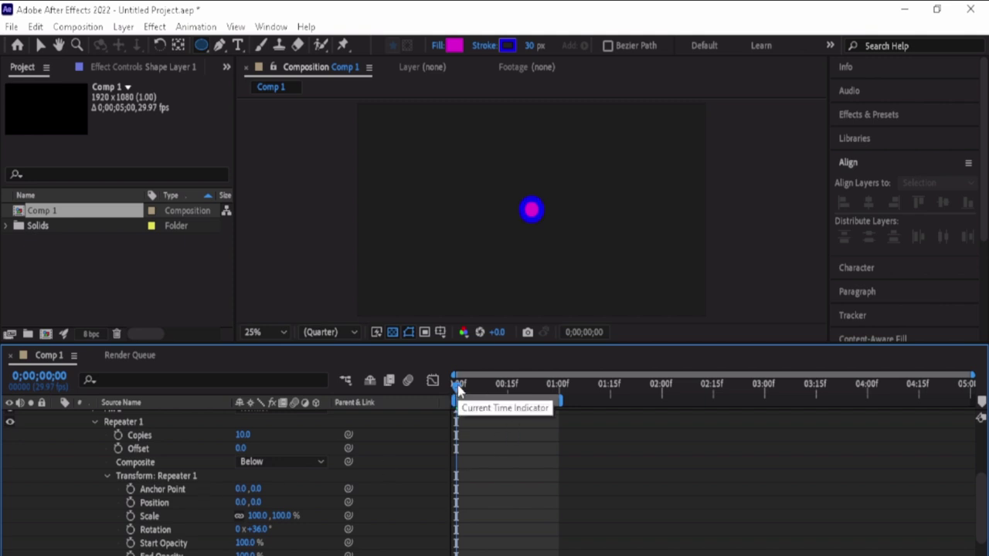
{"action": "key", "text": "space"}
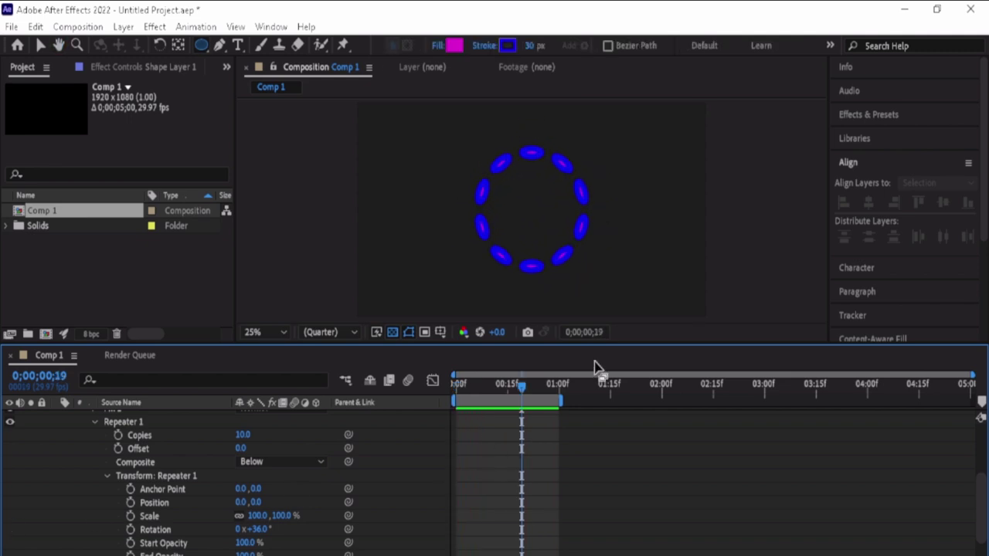
{"action": "key", "text": "space"}
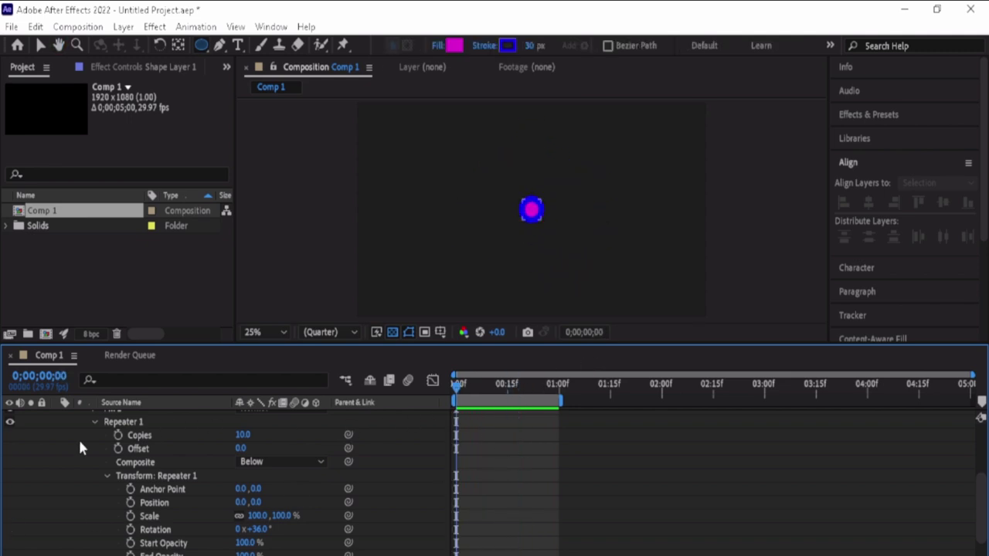
Step: Collapse Repeater 1's Transform settings and select Repeater 1 in the Contents list
{"action": "left_click", "coordinate": [108, 475]}
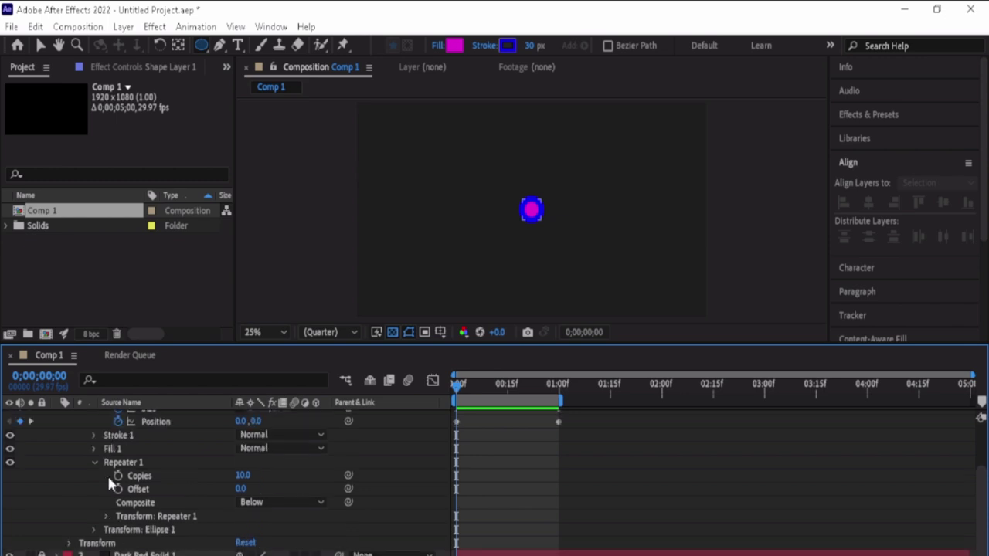
{"action": "left_click", "coordinate": [152, 464]}
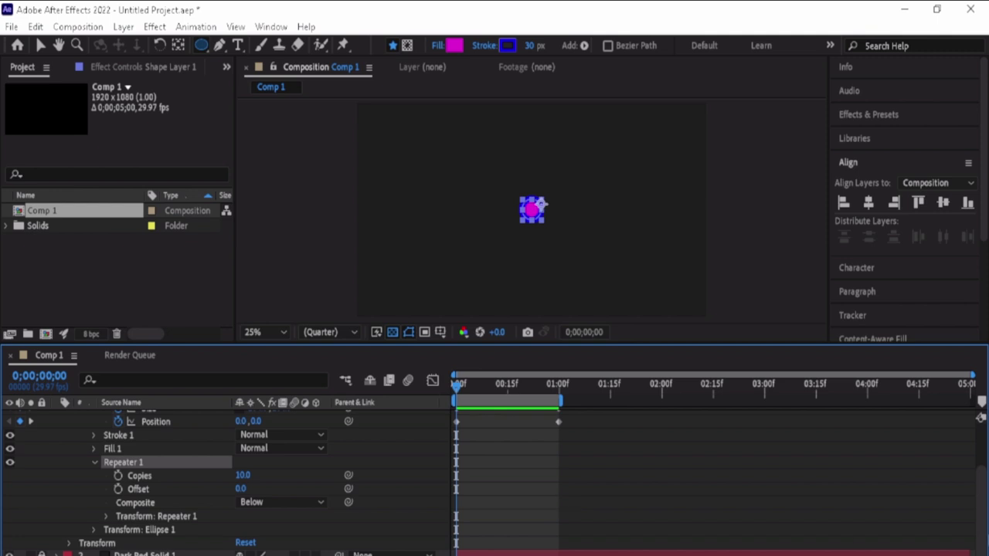
{"action": "left_click_drag", "start_coordinate": [982, 512], "coordinate": [986, 482]}
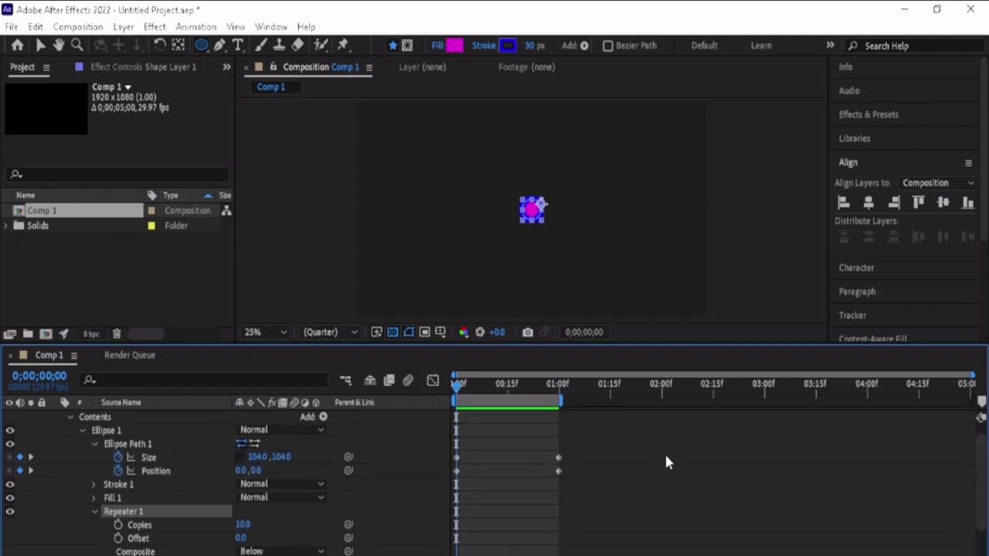
Step: Add a second repeater to the ellipse shape via Add > Repeater and scrub ahead
{"action": "left_click", "coordinate": [323, 418]}
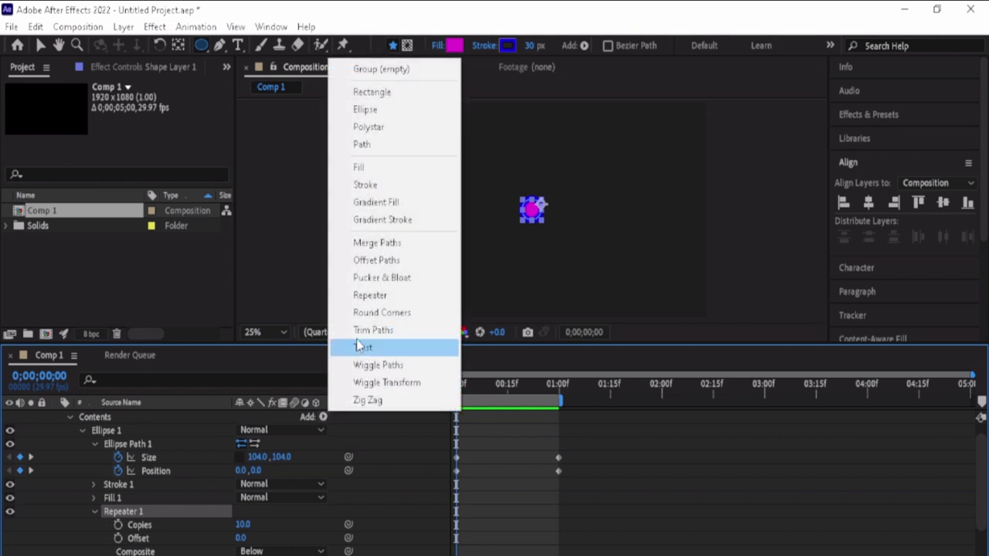
{"action": "left_click", "coordinate": [370, 296]}
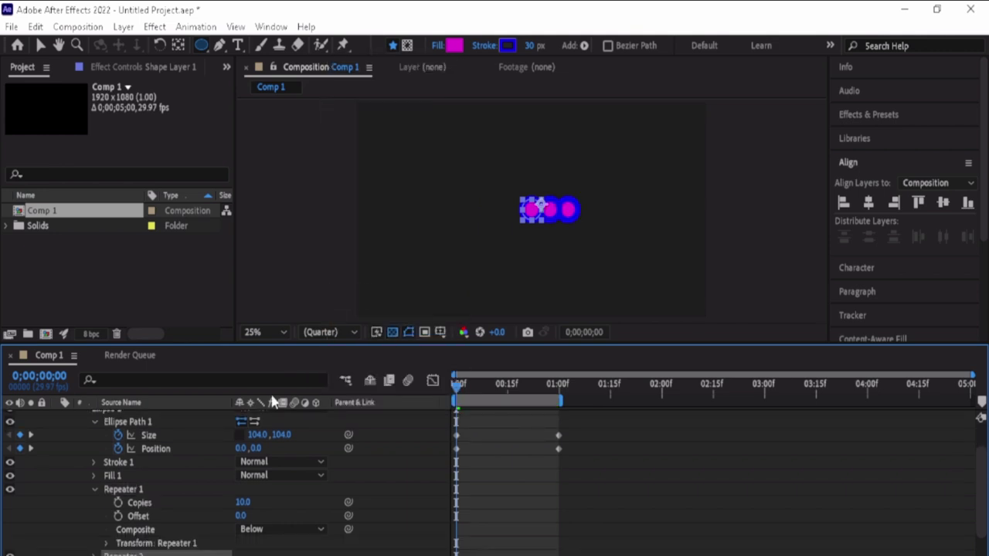
{"action": "left_click_drag", "start_coordinate": [458, 386], "coordinate": [509, 402]}
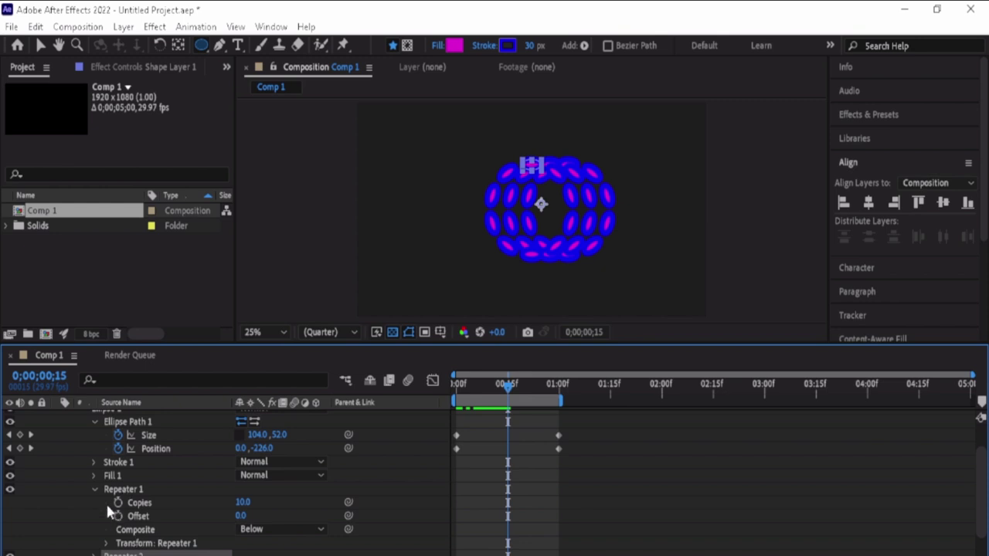
Step: Collapse Repeater 1 and expand Repeater 2 to show its 3 copies
{"action": "left_click", "coordinate": [96, 490]}
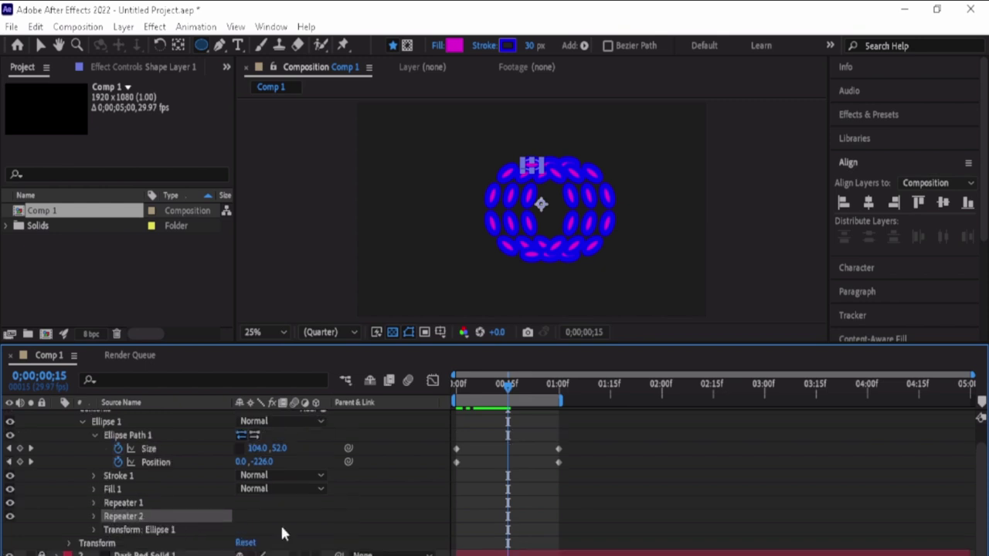
{"action": "left_click", "coordinate": [93, 515]}
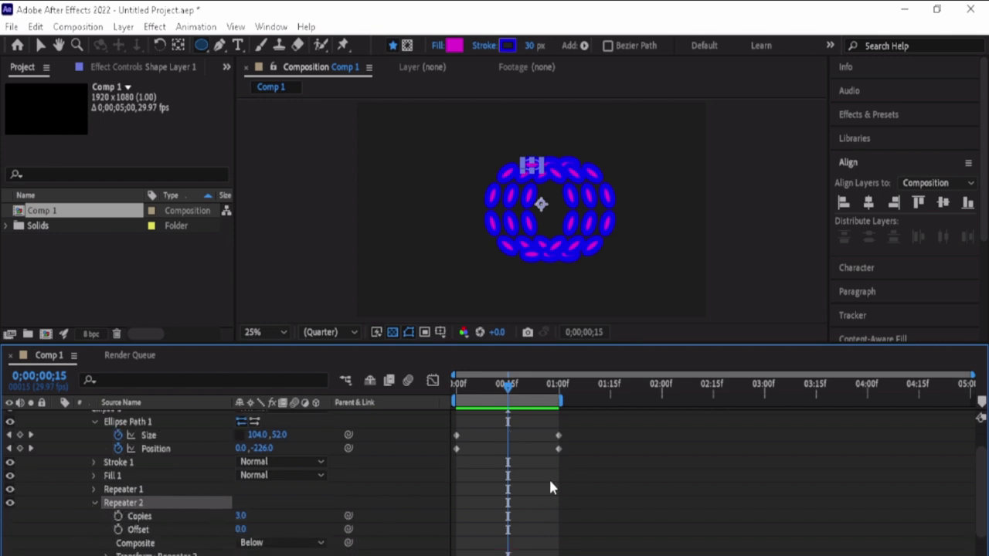
{"action": "mouse_move", "coordinate": [507, 385]}
{"action": "left_mouse_down"}
{"action": "mouse_move", "coordinate": [498, 386]}
{"action": "mouse_move", "coordinate": [528, 398]}
{"action": "left_mouse_up"}
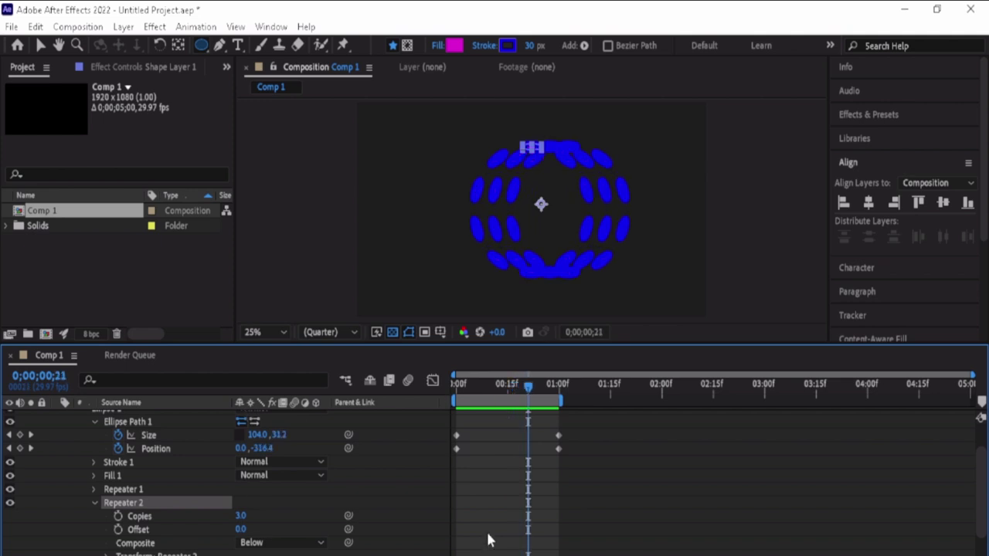
{"action": "left_click_drag", "start_coordinate": [984, 479], "coordinate": [984, 527]}
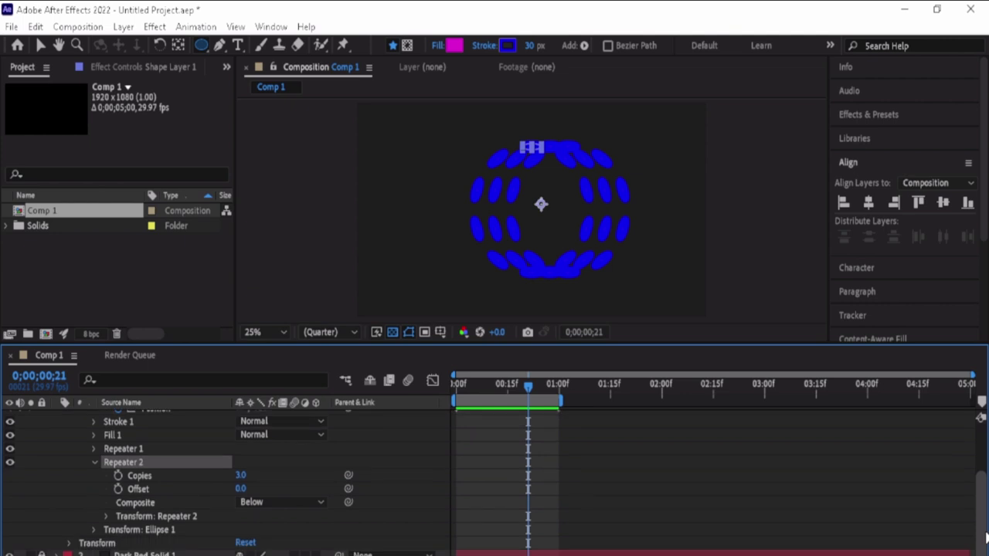
Step: Set Repeater 2's Transform Position X to 0 and Rotation to 360/3 (120°) per copy
{"action": "left_click", "coordinate": [107, 516]}
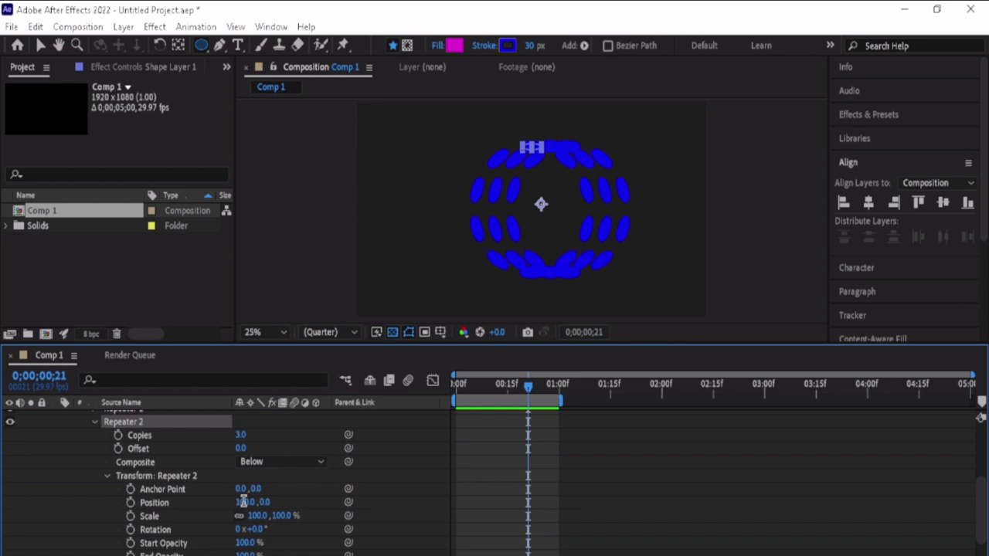
{"action": "left_click", "coordinate": [245, 502]}
{"action": "type", "text": "0"}
{"action": "key", "text": "Return"}
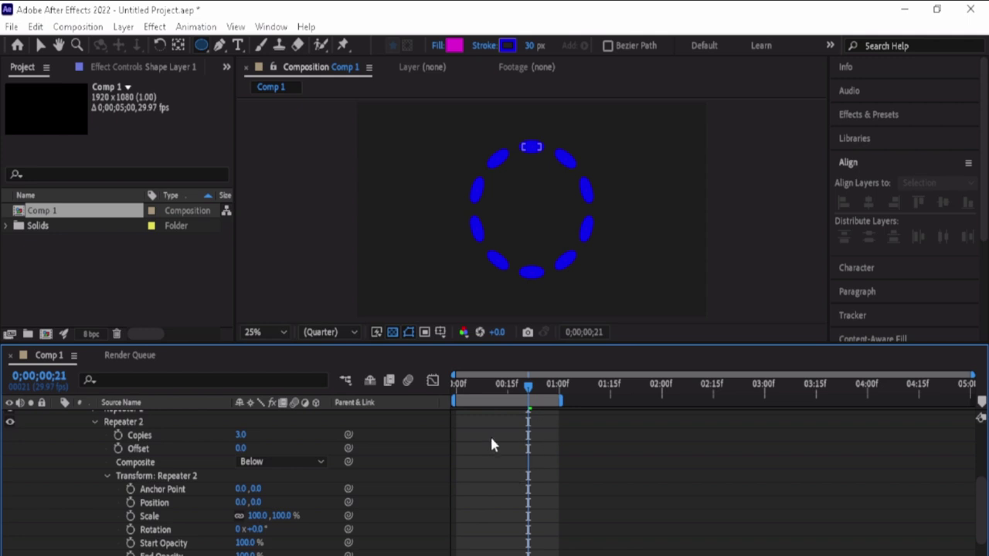
{"action": "left_click", "coordinate": [256, 532]}
{"action": "type", "text": "360/3"}
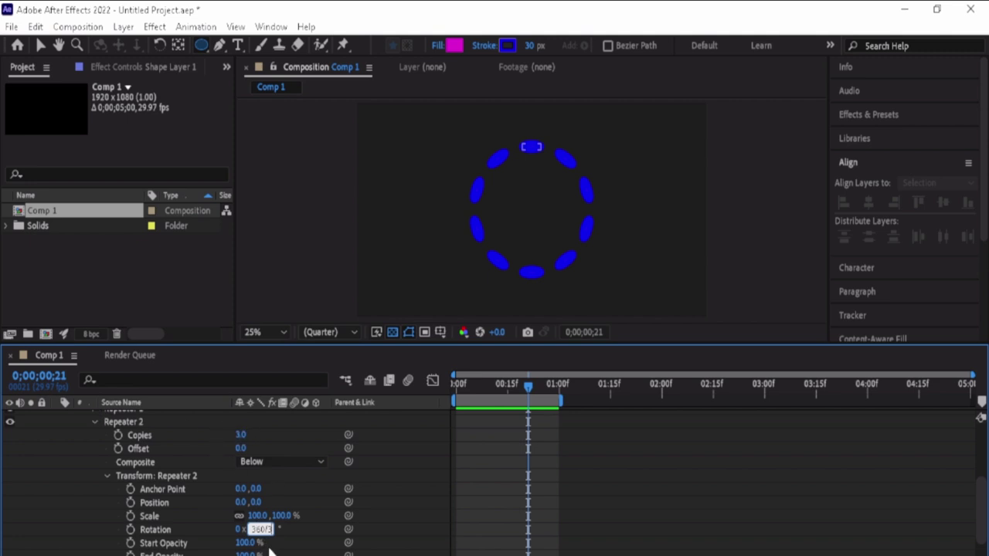
{"action": "key", "text": "Return"}
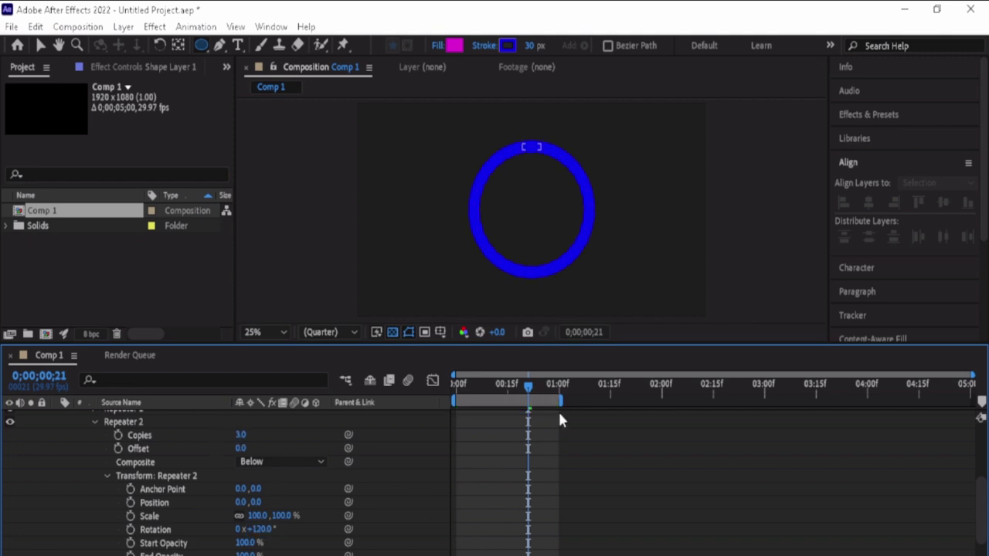
{"action": "left_click", "coordinate": [560, 419]}
{"action": "left_click", "coordinate": [277, 553]}
Step: Scrub Repeater 2's Transform Scale to 71%, then rewind the playhead to 0;00
{"action": "left_click", "coordinate": [255, 515]}
{"action": "left_click_drag", "start_coordinate": [255, 515], "coordinate": [227, 528]}
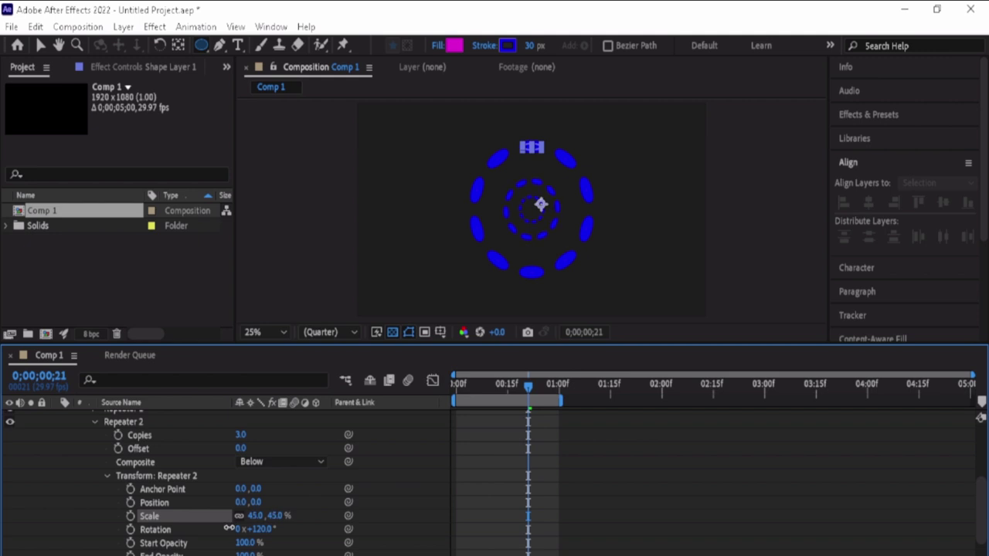
{"action": "mouse_move", "coordinate": [229, 528]}
{"action": "left_mouse_down"}
{"action": "mouse_move", "coordinate": [221, 528]}
{"action": "mouse_move", "coordinate": [238, 523]}
{"action": "left_mouse_up"}
{"action": "mouse_move", "coordinate": [238, 523]}
{"action": "left_mouse_down"}
{"action": "mouse_move", "coordinate": [226, 527]}
{"action": "mouse_move", "coordinate": [244, 525]}
{"action": "left_mouse_up"}
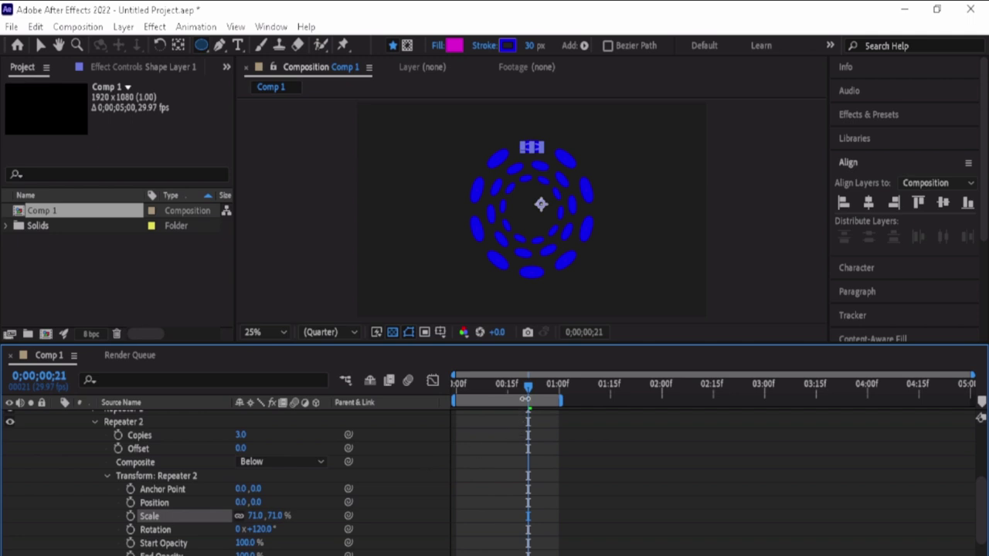
{"action": "left_click_drag", "start_coordinate": [528, 387], "coordinate": [408, 414]}
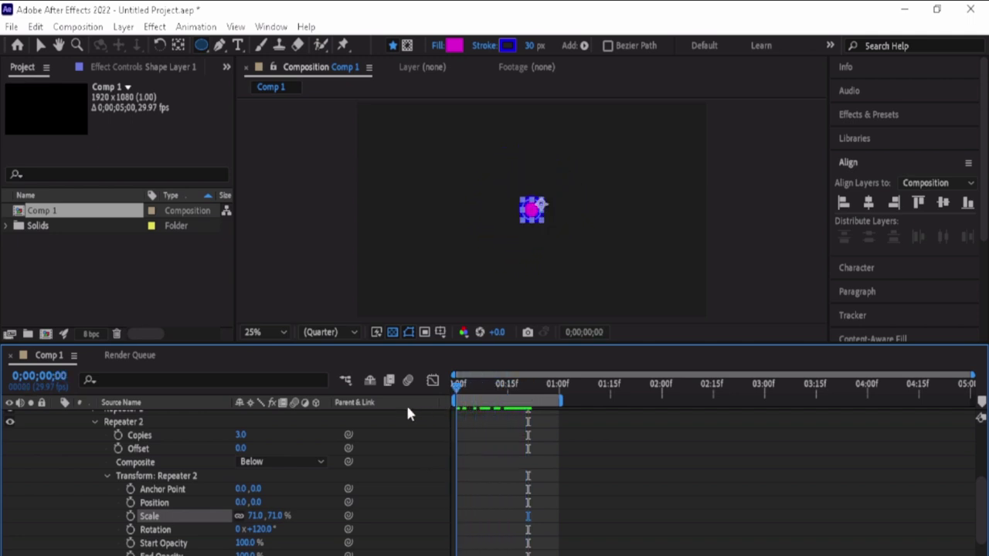
Step: Preview the burst, then scrub Repeater 2's Scale down to 52% at frame 17
{"action": "key", "text": "space"}
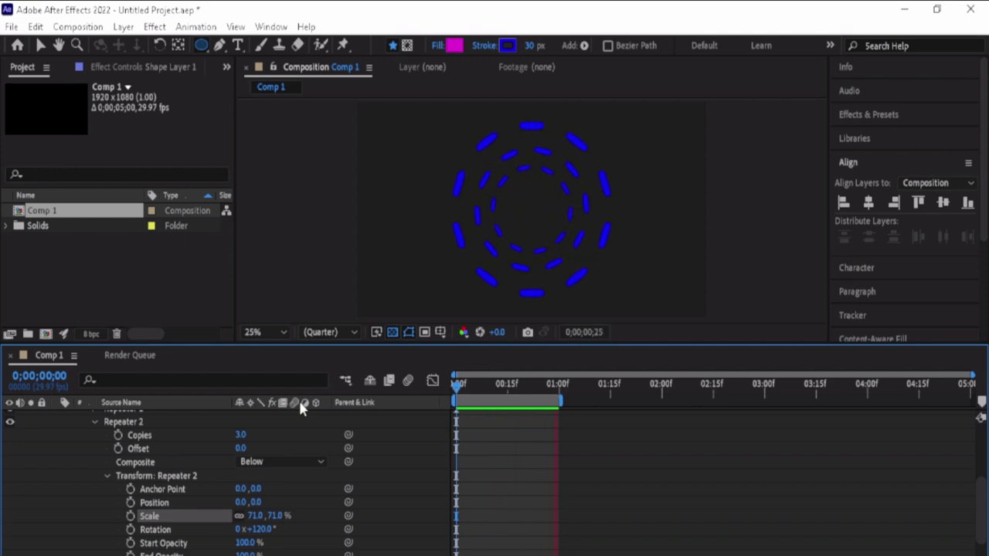
{"action": "key", "text": "space"}
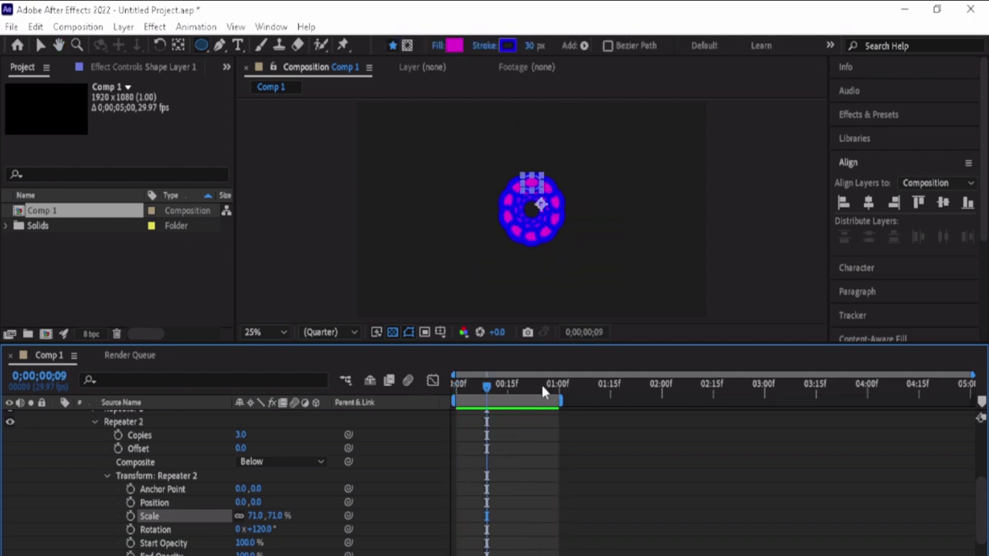
{"action": "left_click_drag", "start_coordinate": [492, 398], "coordinate": [525, 401]}
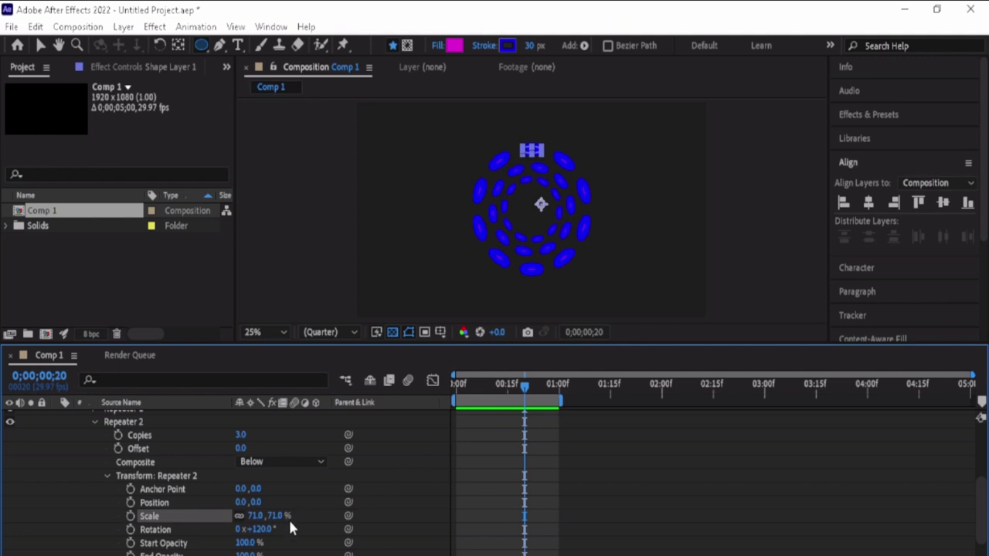
{"action": "left_click_drag", "start_coordinate": [255, 516], "coordinate": [237, 516]}
Step: Replay the animation from the first frame to review the compact rosette
{"action": "key", "text": "Home"}
{"action": "key", "text": "space"}
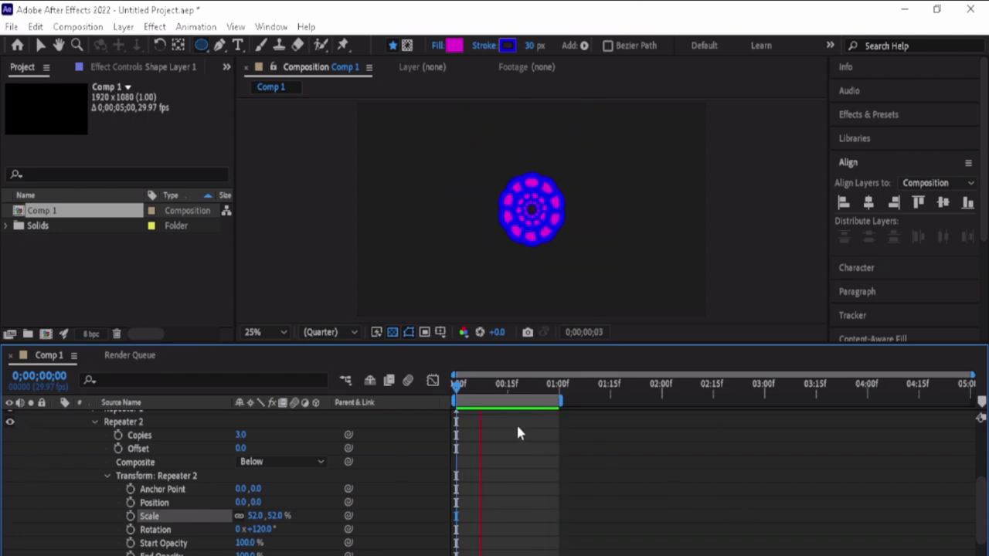
{"action": "key", "text": "space"}
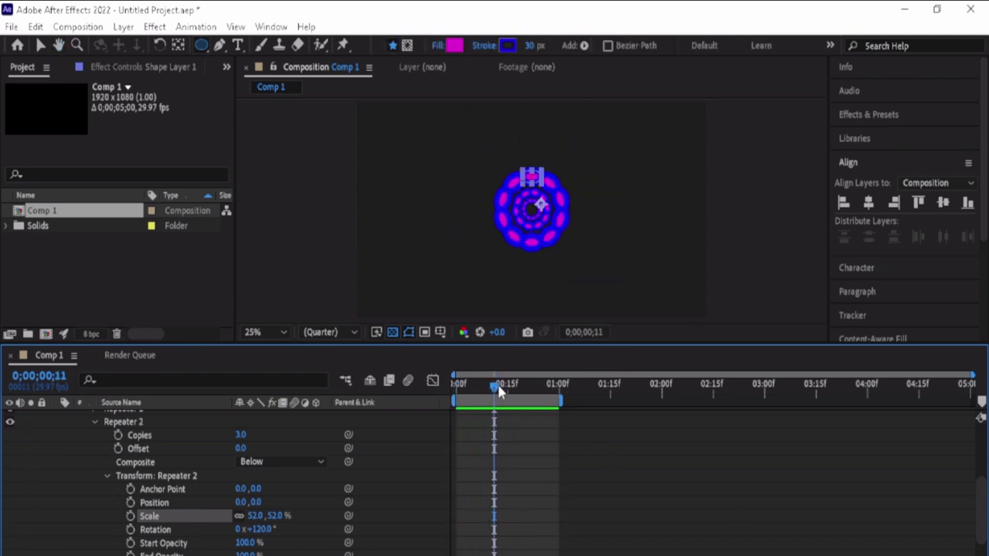